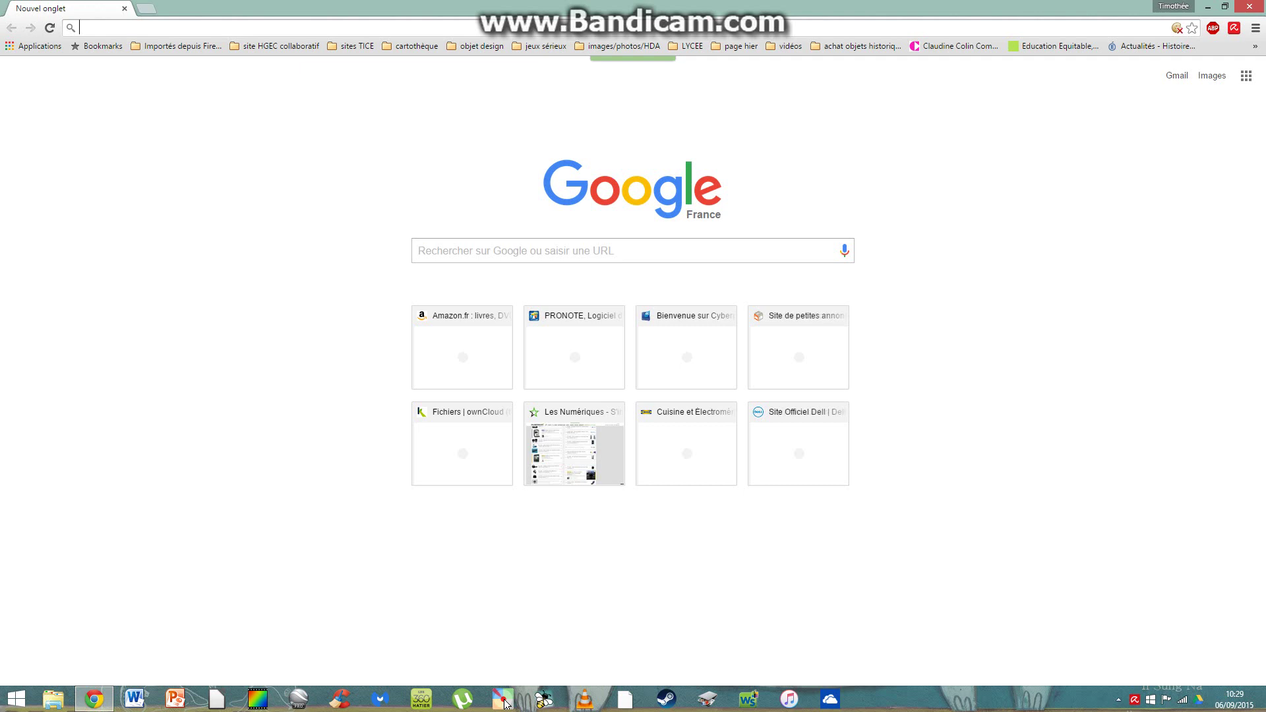
Go to 77.158.11.14/pronote and open the Espace Professeurs login page
{"action": "type", "text": "è"}
{"action": "key", "text": "Escape"}
{"action": "key", "text": "BackSpace"}
{"action": "type", "text": "77"}
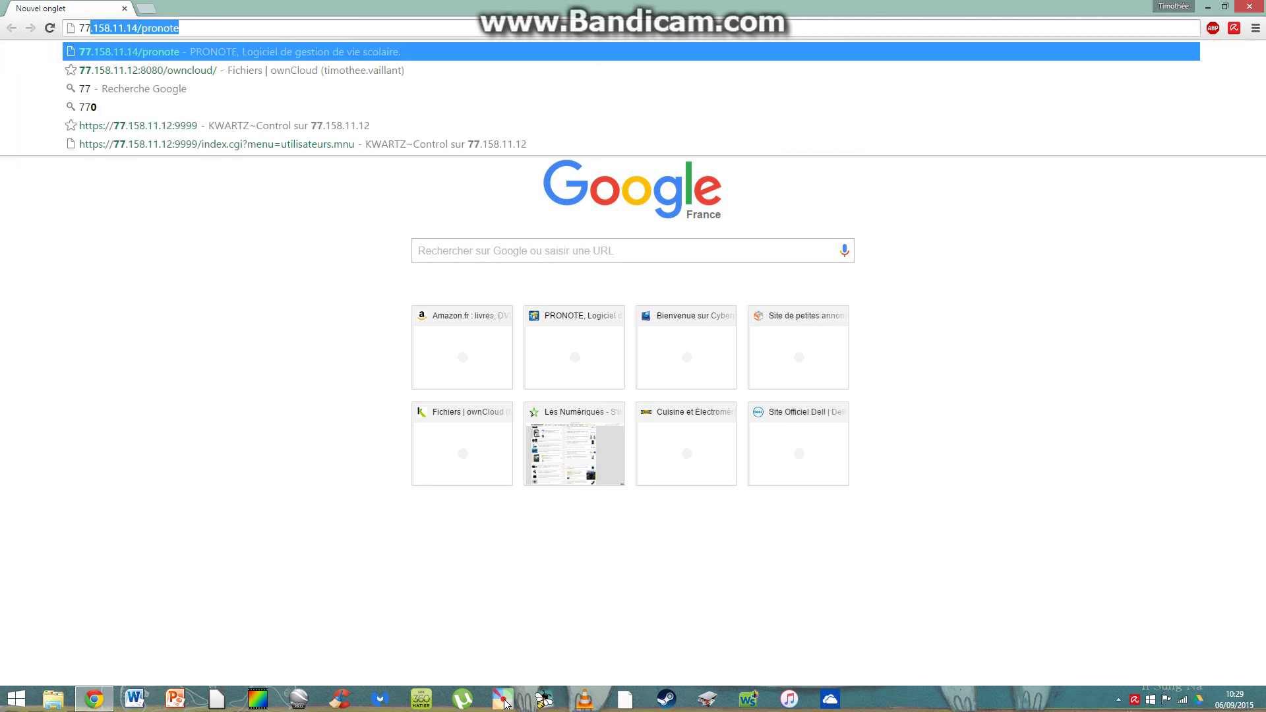
{"action": "type", "text": ".158."}
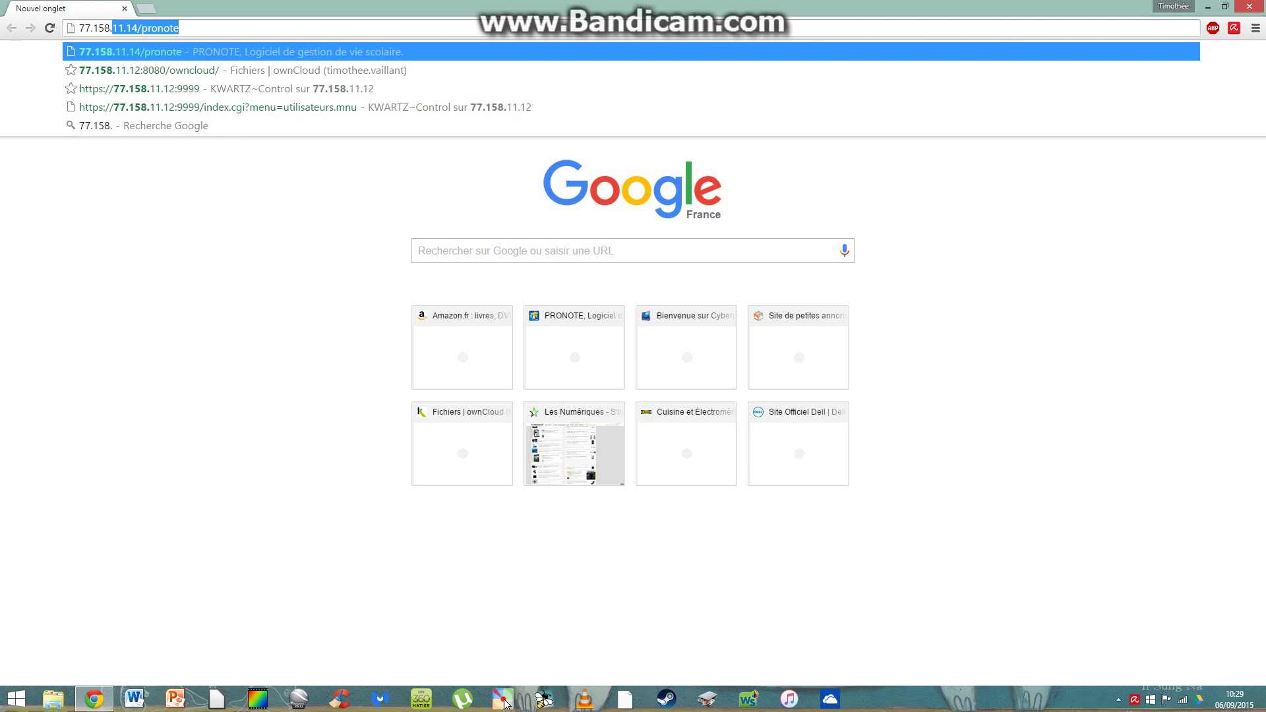
{"action": "type", "text": "11.14"}
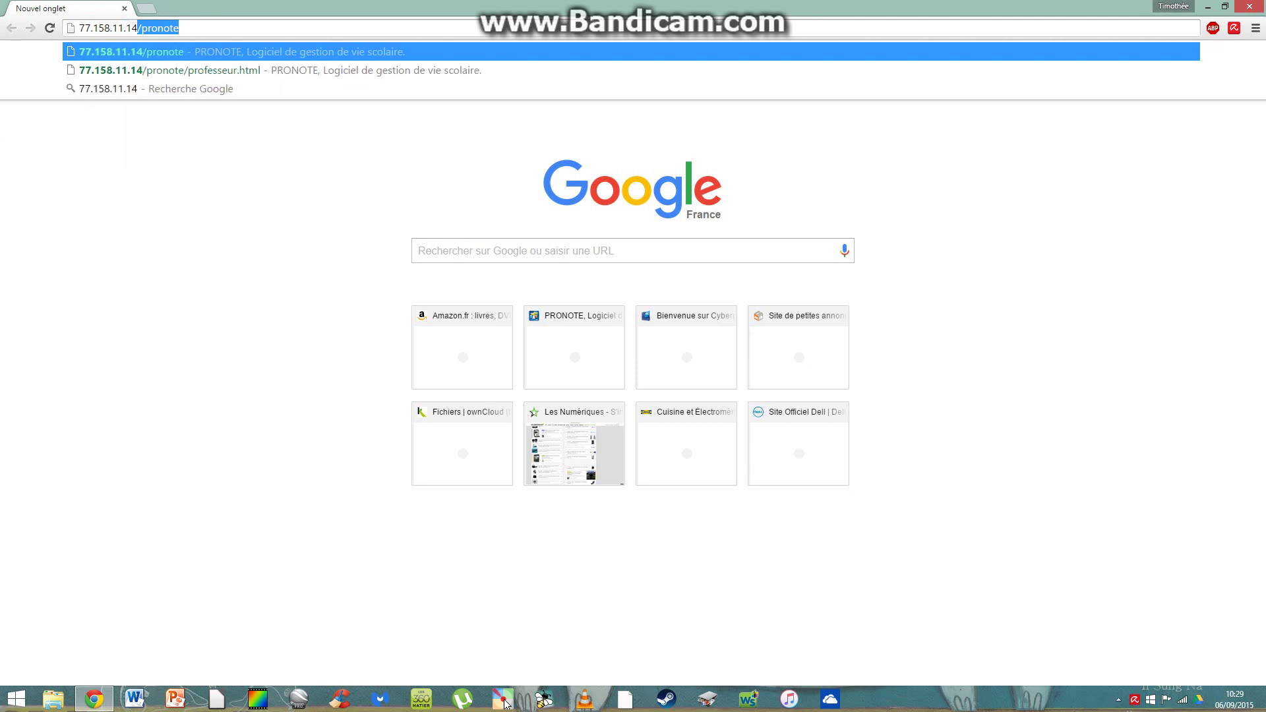
{"action": "type", "text": "/pron"}
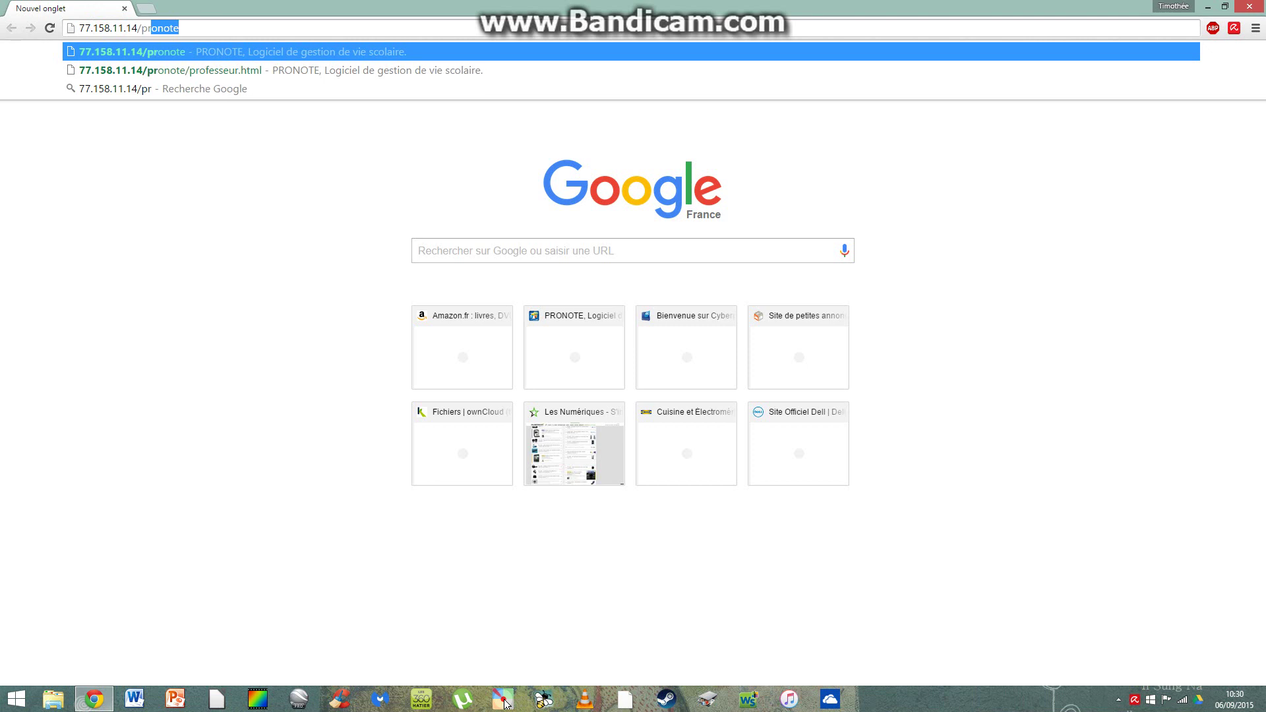
{"action": "type", "text": "ote"}
{"action": "key", "text": "Return"}
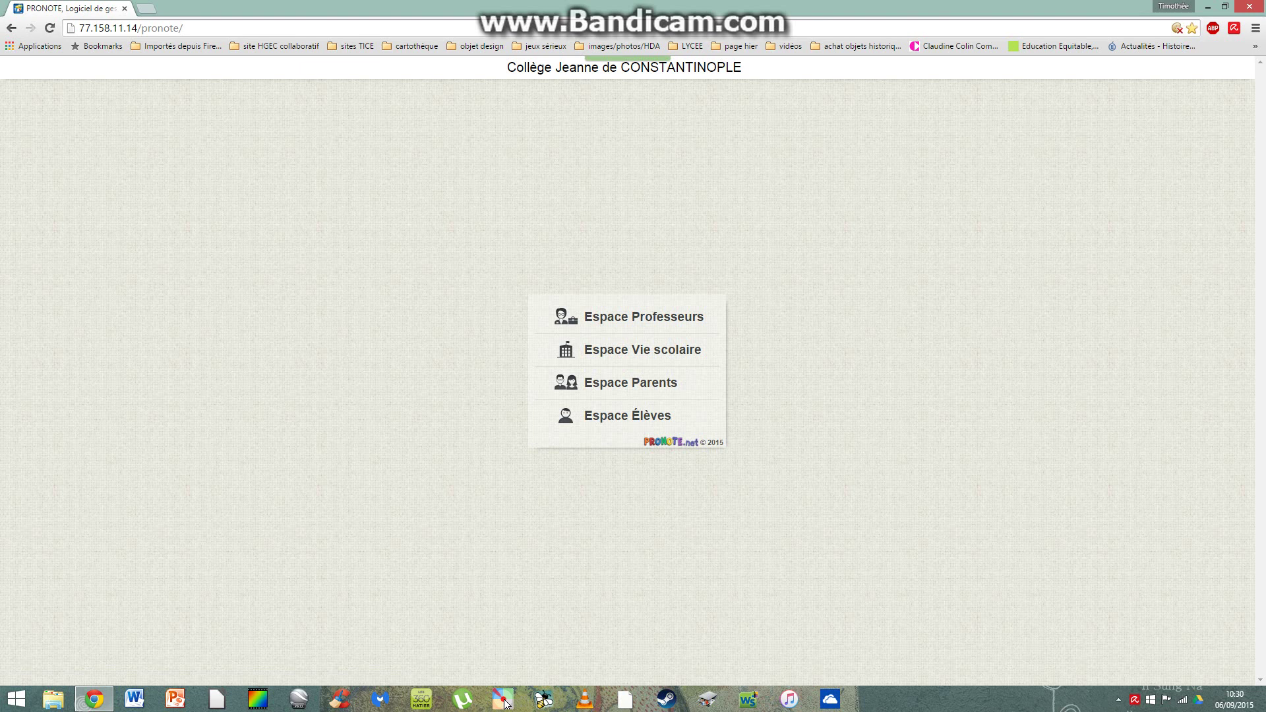
{"action": "left_click", "coordinate": [633, 317]}
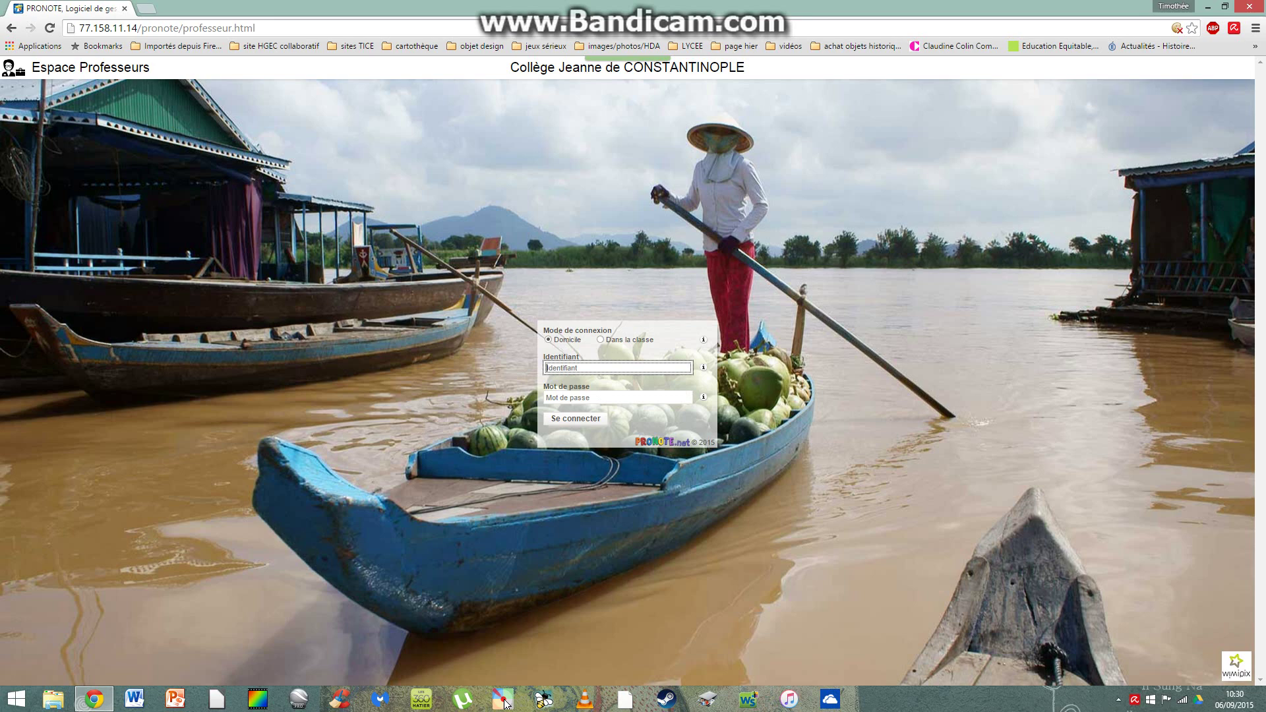
Search the web for "index education" and open the INDEX-EDUCATION website from the results
{"action": "key", "text": "super+d"}
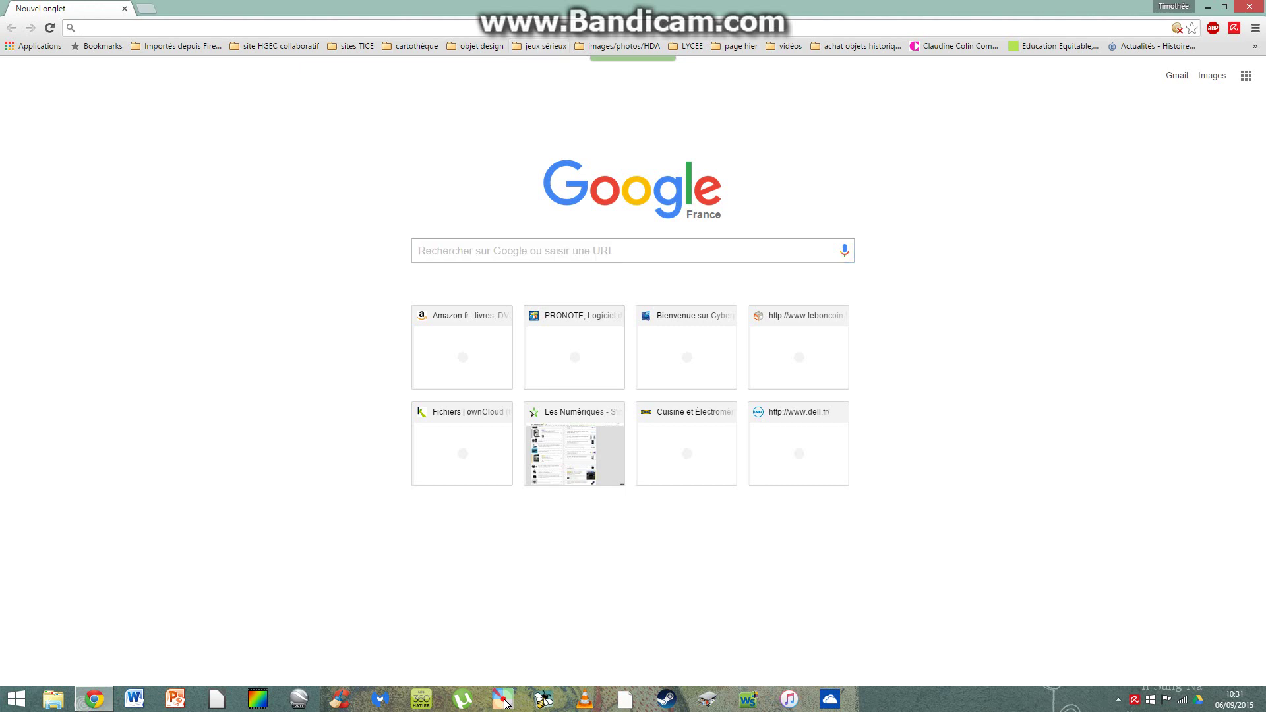
{"action": "type", "text": "inde"}
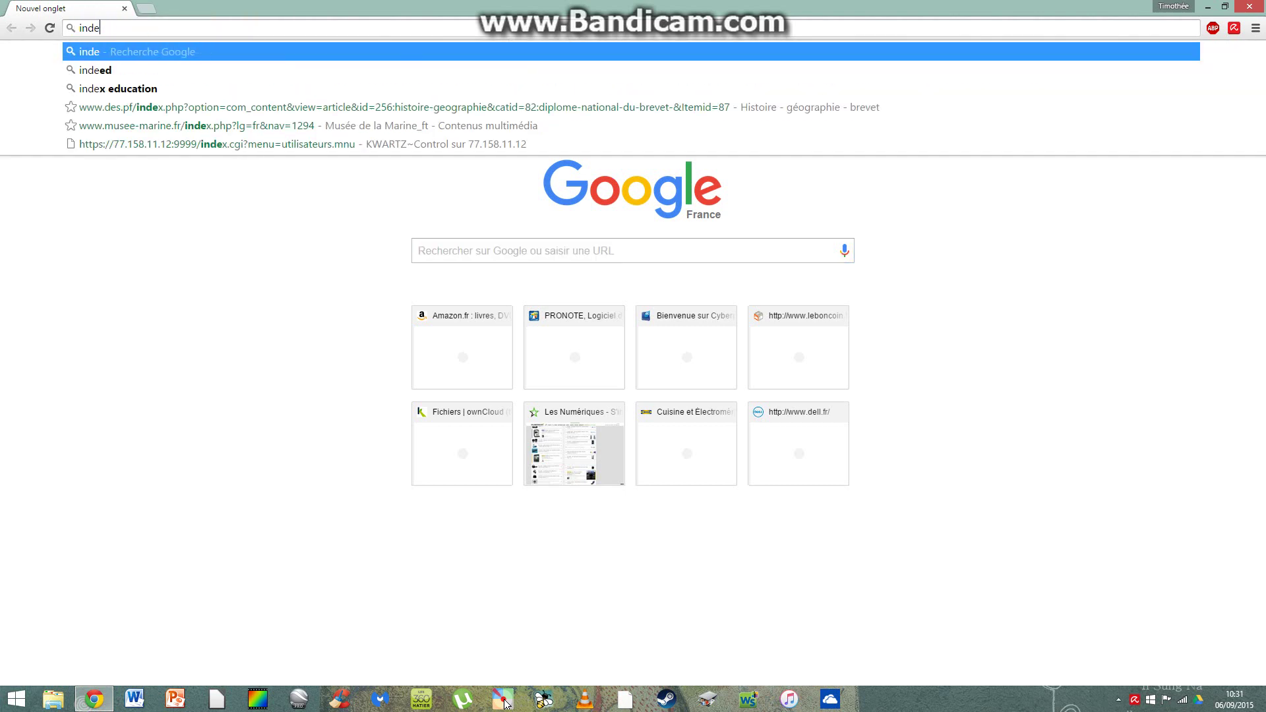
{"action": "type", "text": "x educ"}
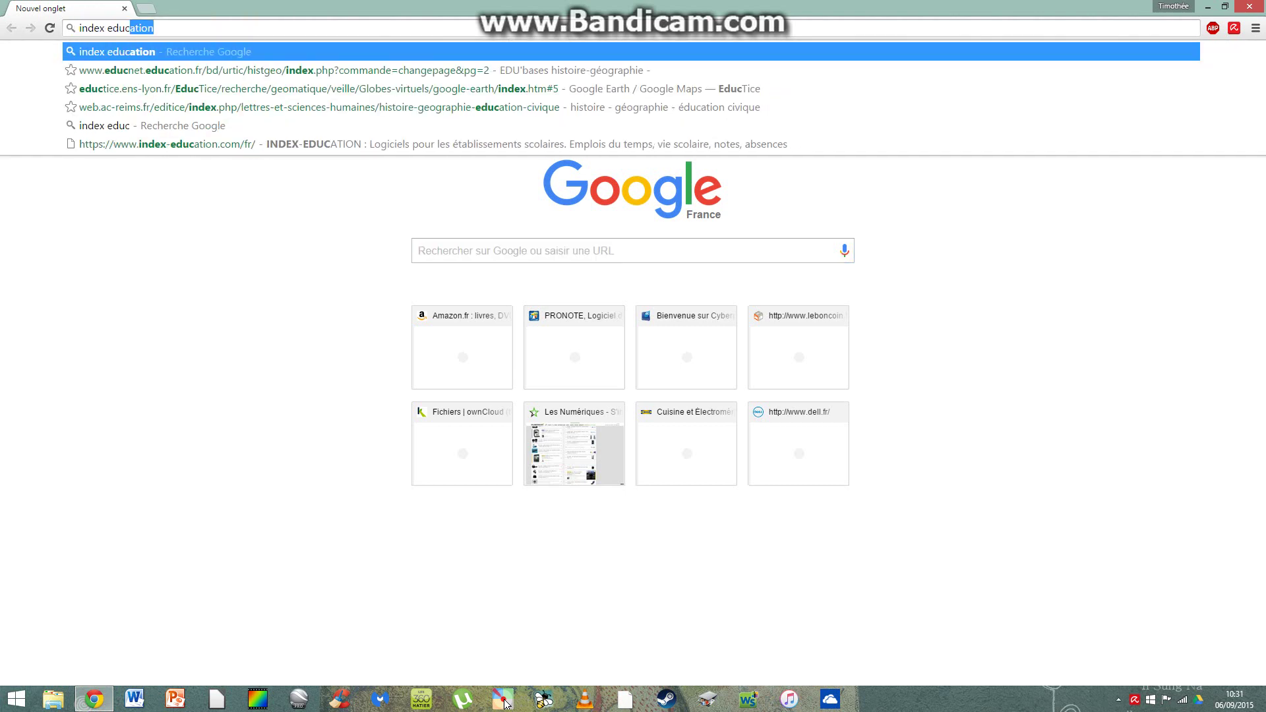
{"action": "type", "text": "ation"}
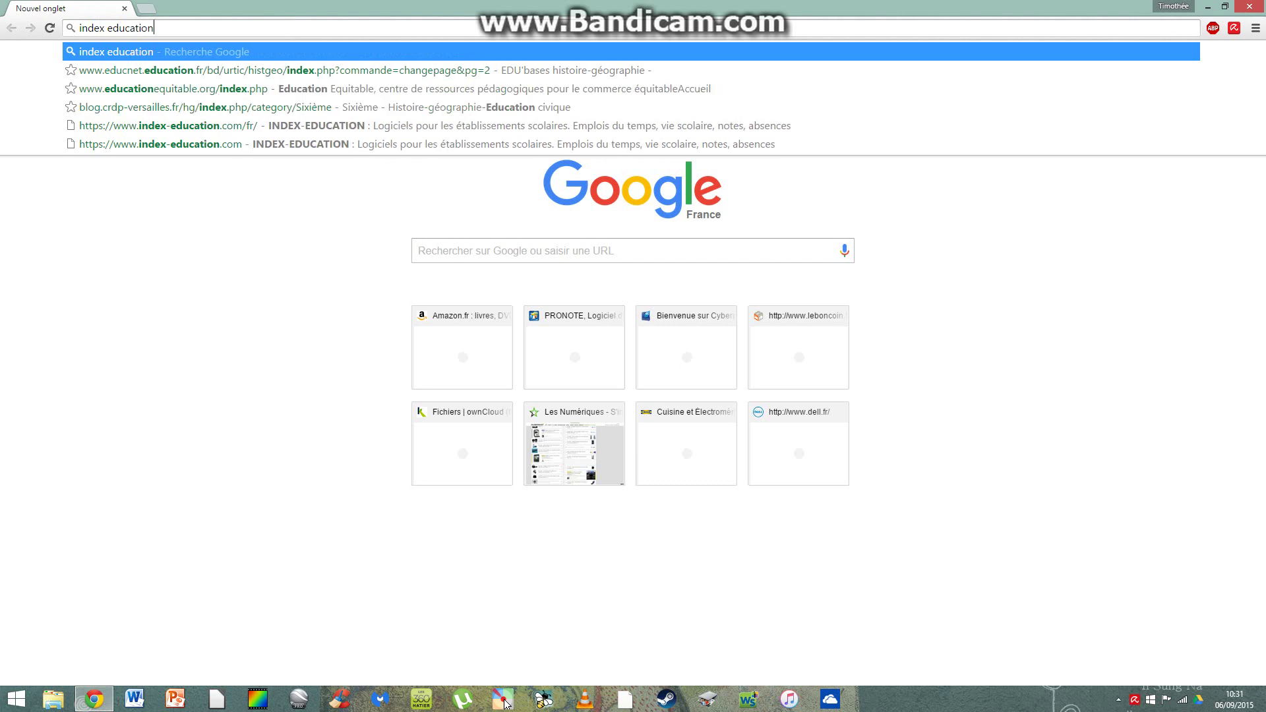
{"action": "key", "text": "Return"}
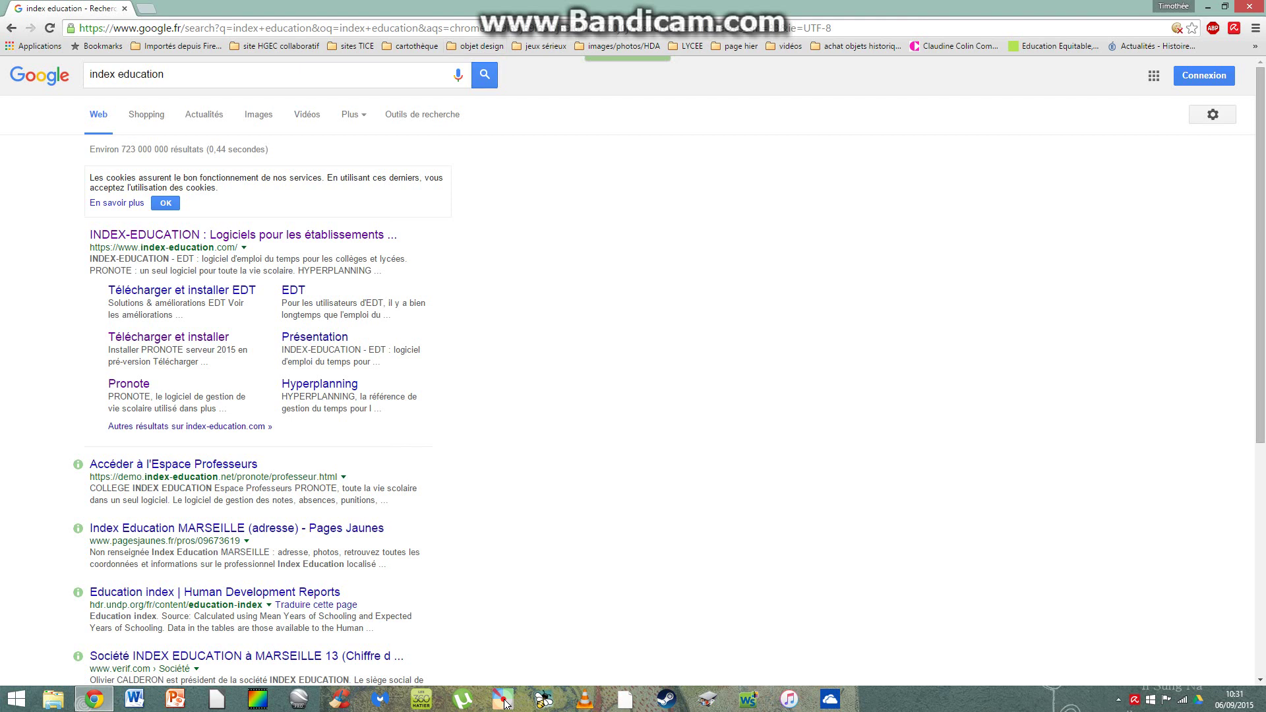
{"action": "left_click_drag", "start_coordinate": [90, 248], "coordinate": [237, 248]}
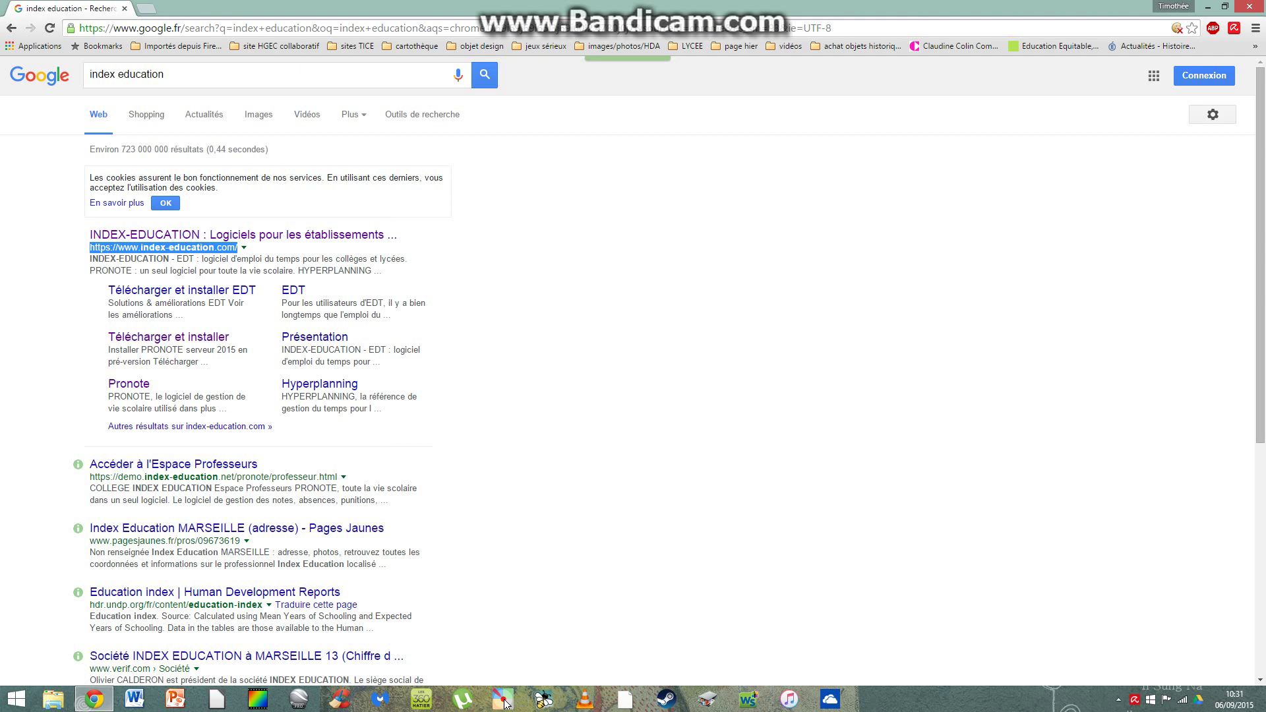
{"action": "key", "text": "Return"}
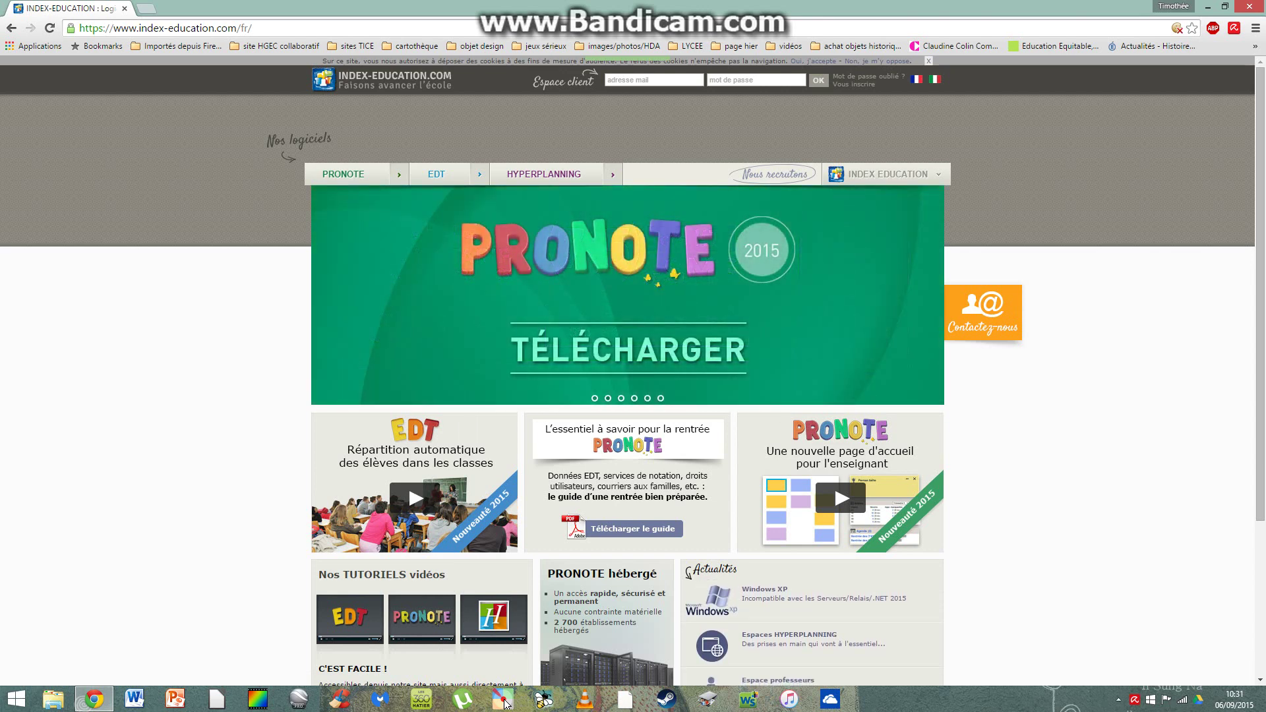
Open the PRONOTE section of the site and go to its page of downloads for the latest update
{"action": "key", "text": "Tab"}
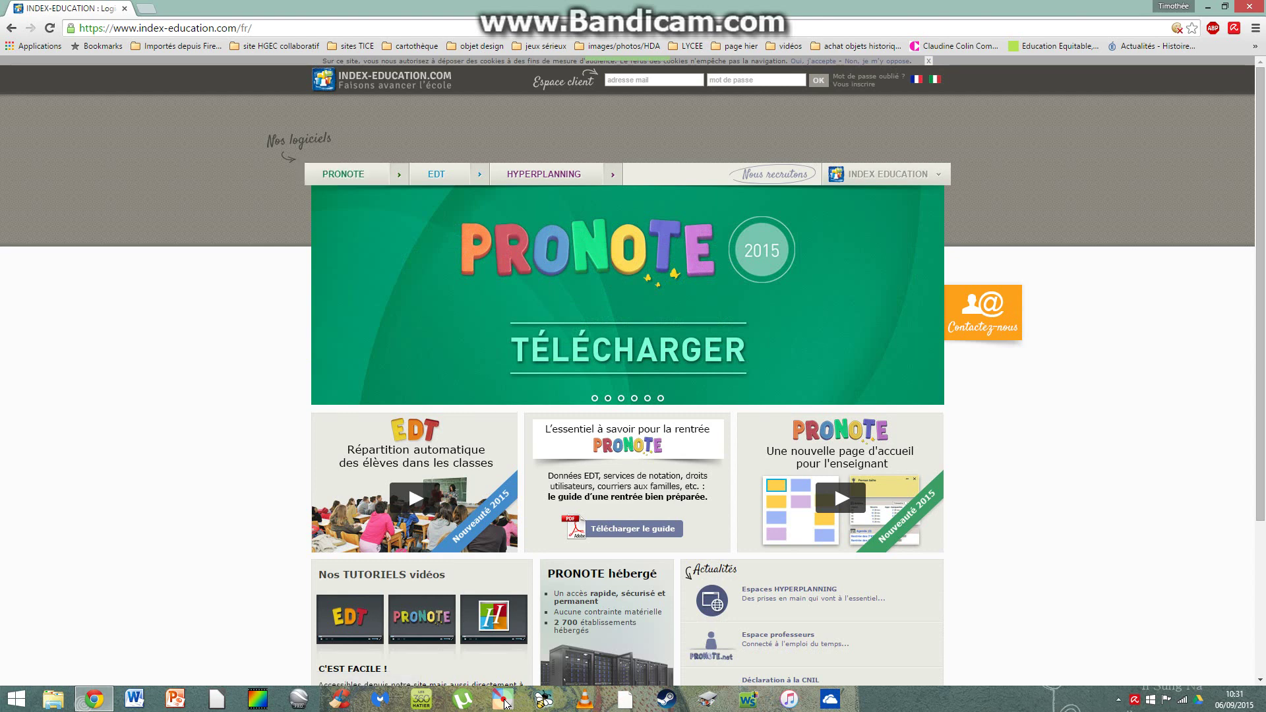
{"action": "key", "text": "Return"}
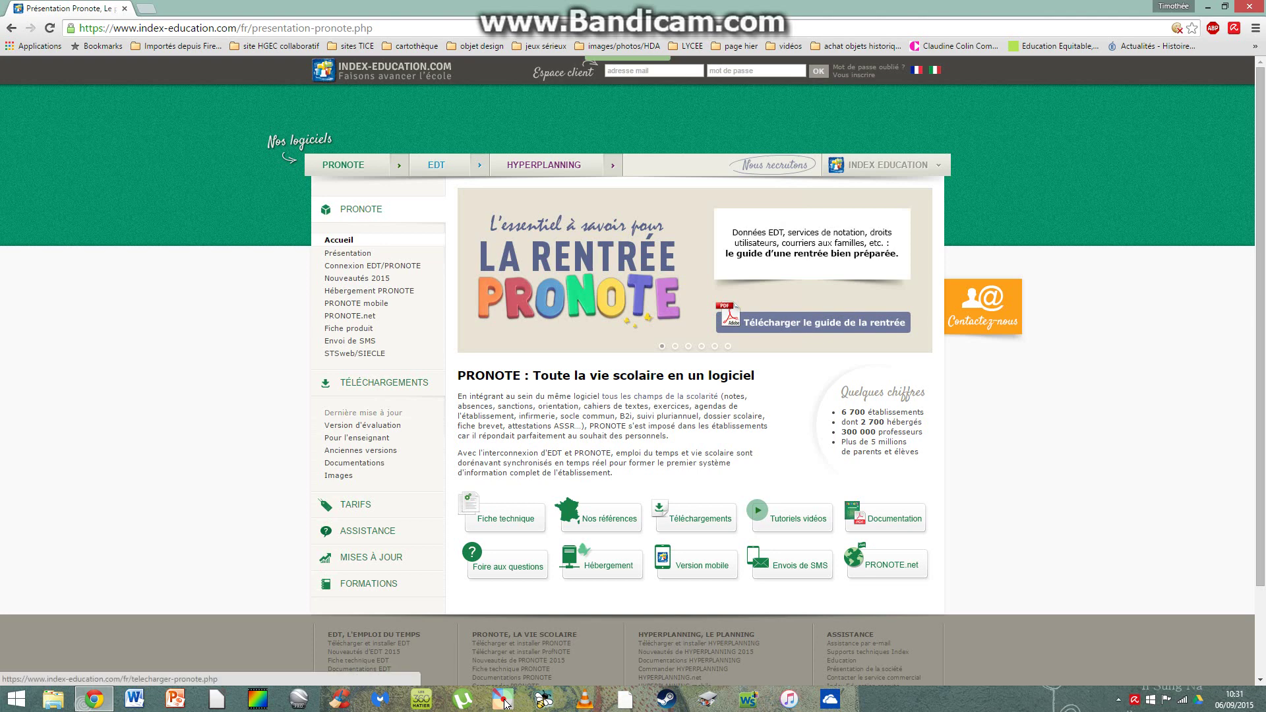
{"action": "key", "text": "Return"}
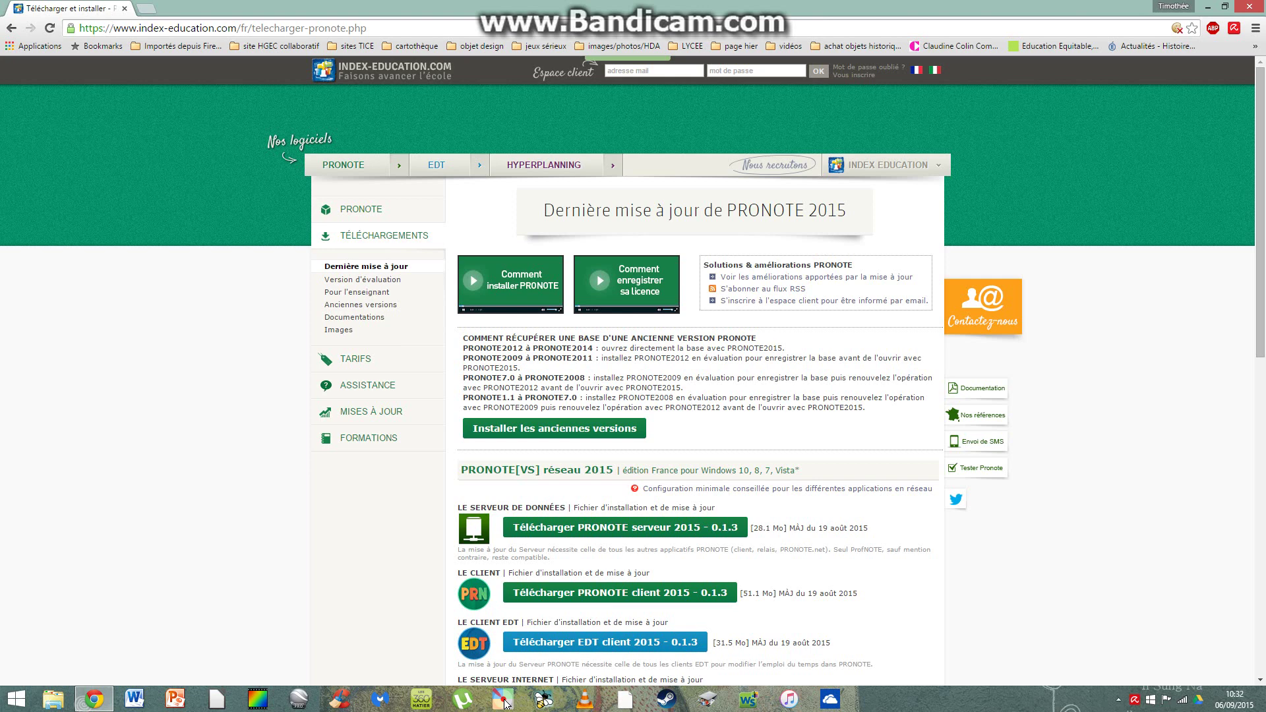
Start downloading the PRONOTE client 2015 - 0.1.3 installer to the desktop and cancel the download while it runs
{"action": "key", "text": "shift+Down"}
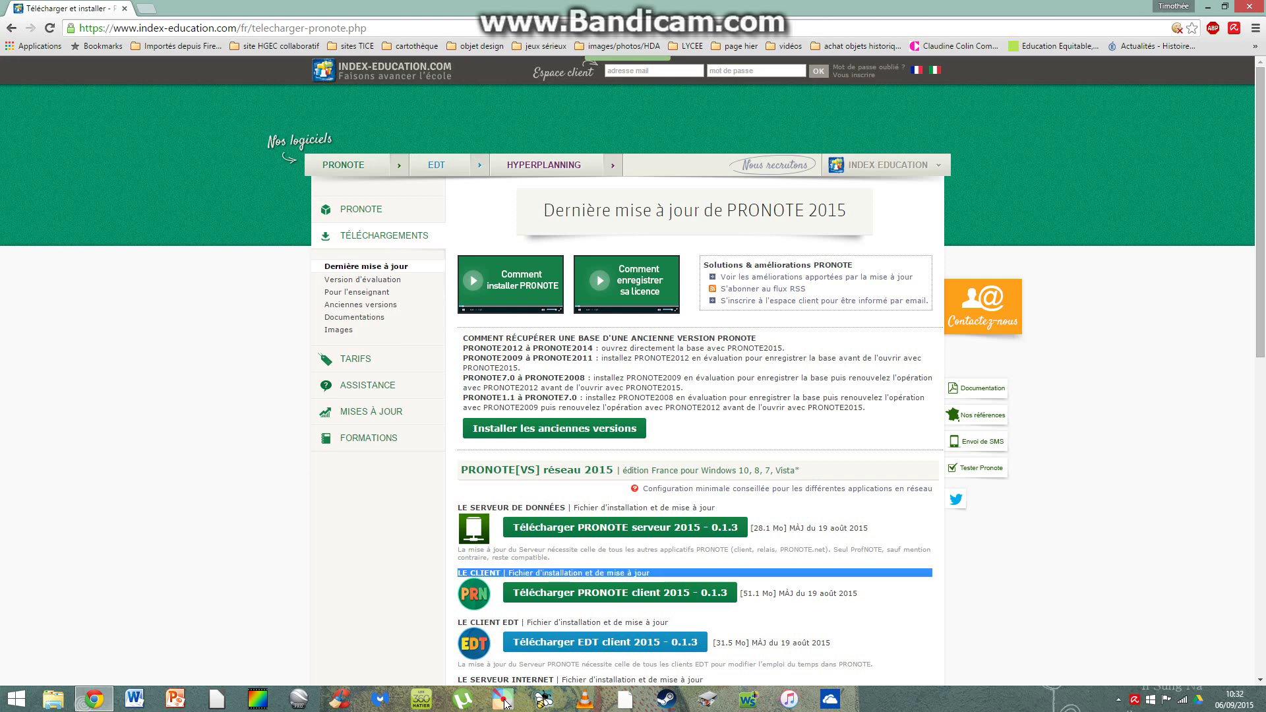
{"action": "key", "text": "Tab"}
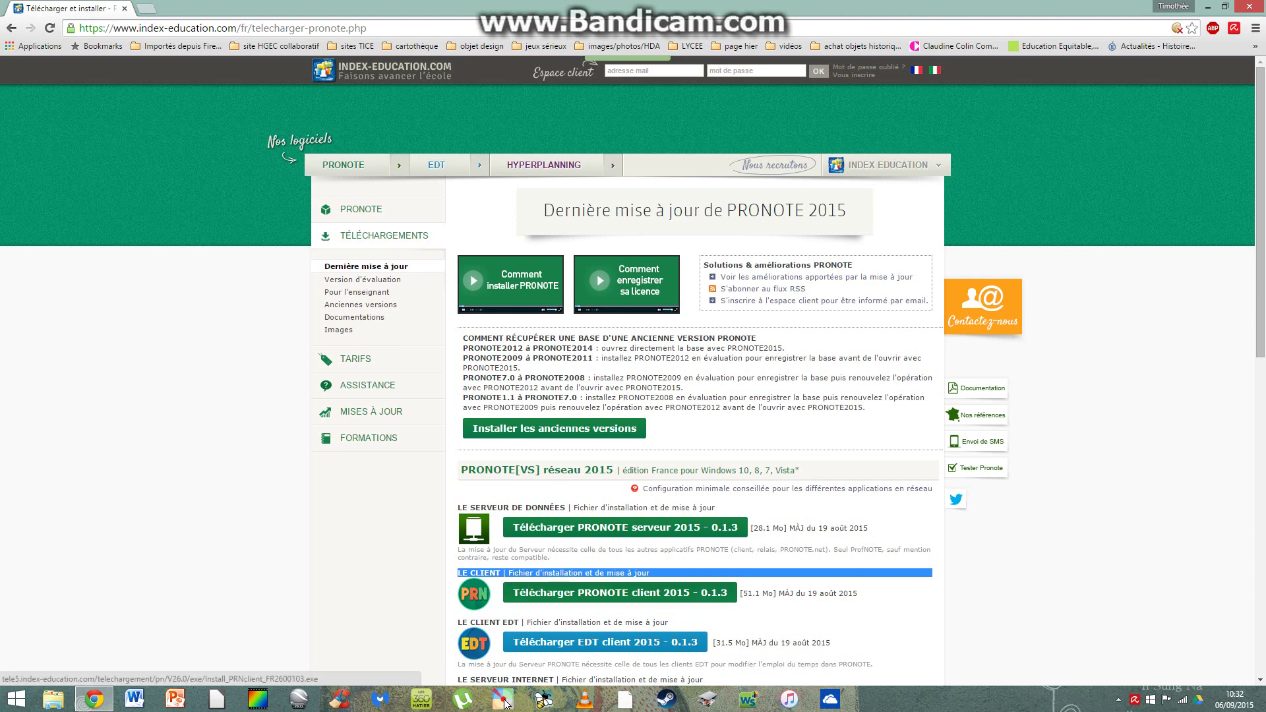
{"action": "key", "text": "Return"}
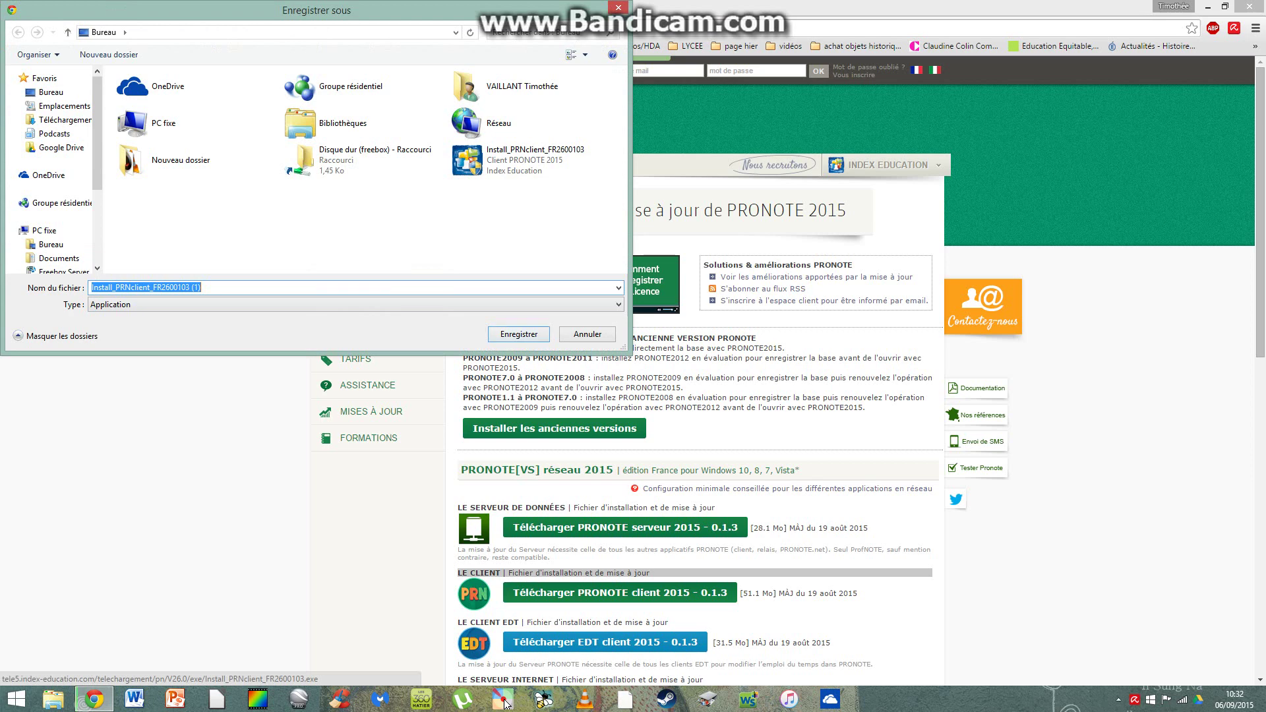
{"action": "key", "text": "Return"}
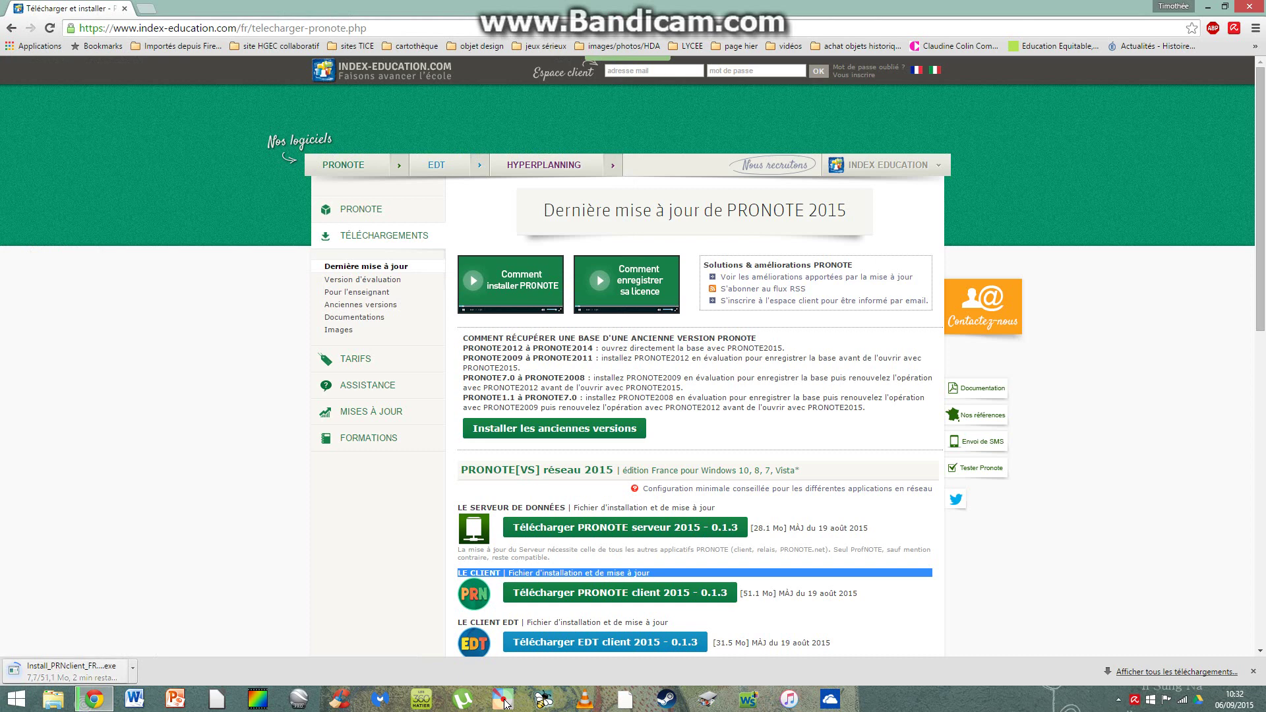
{"action": "left_click", "coordinate": [132, 667]}
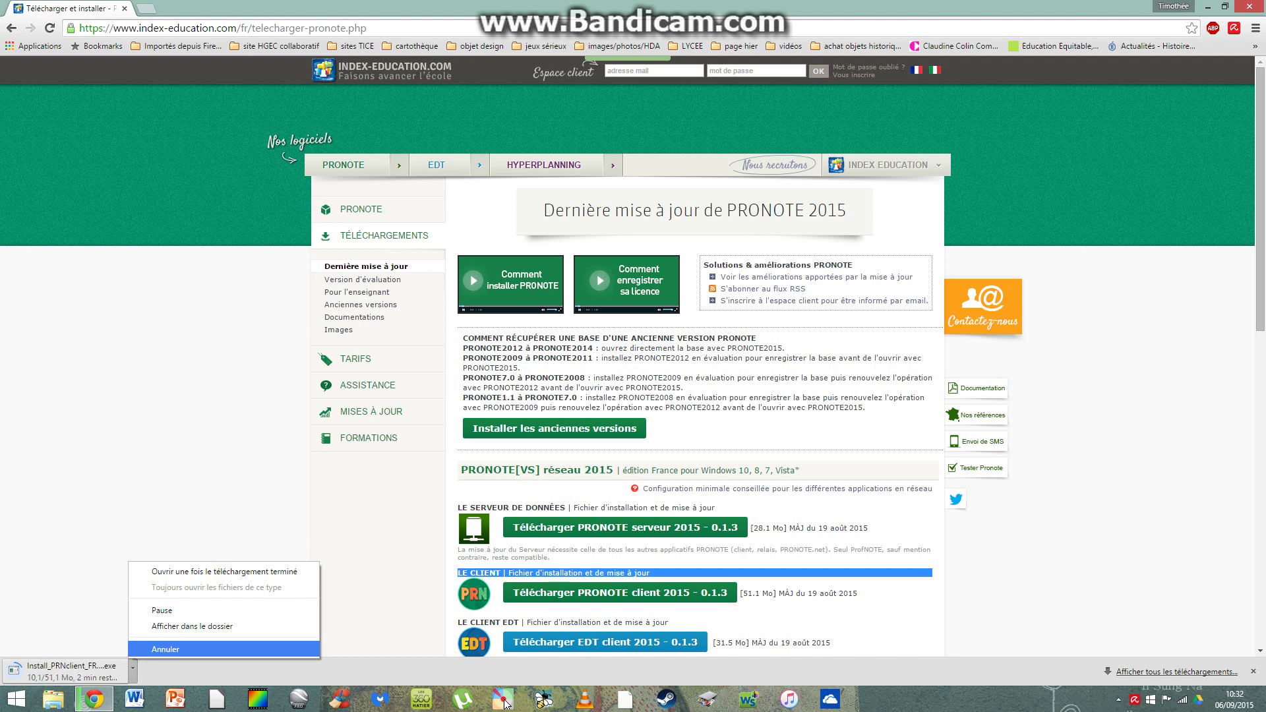
{"action": "key", "text": "Return"}
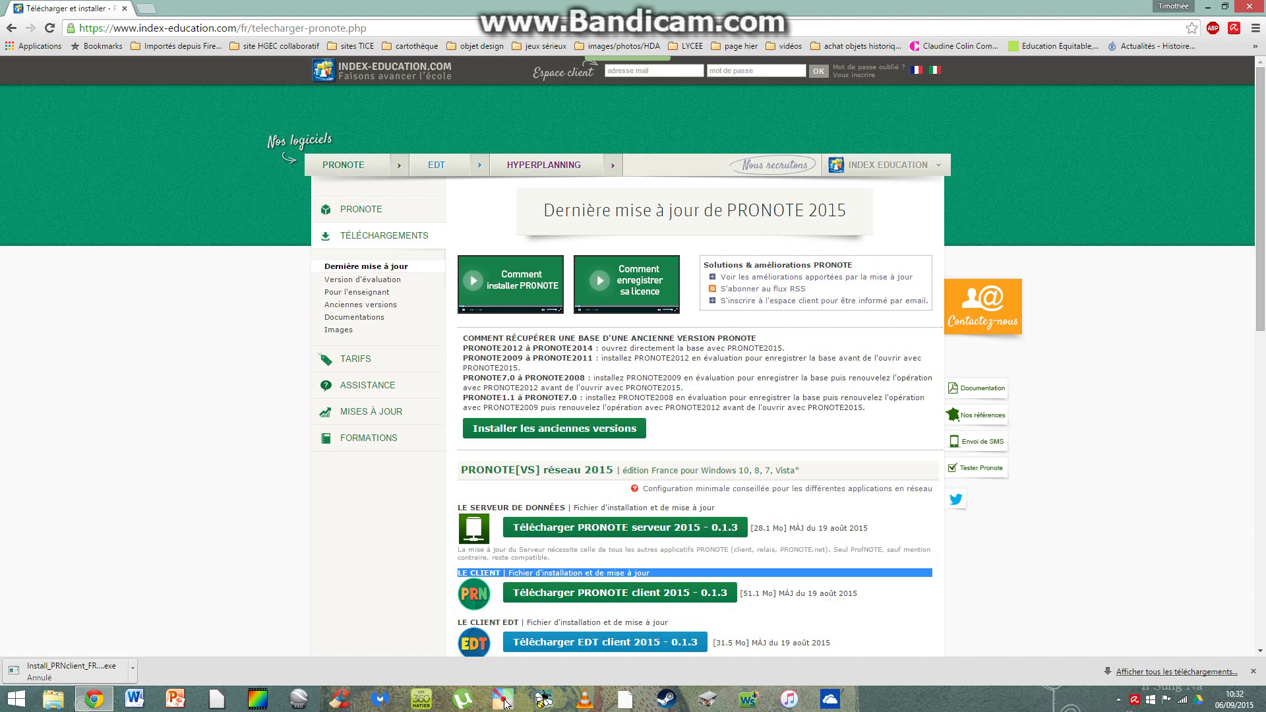
Show the desktop and launch the Install_PRNclient_FR2600103 installer from there
{"action": "key", "text": "super+d"}
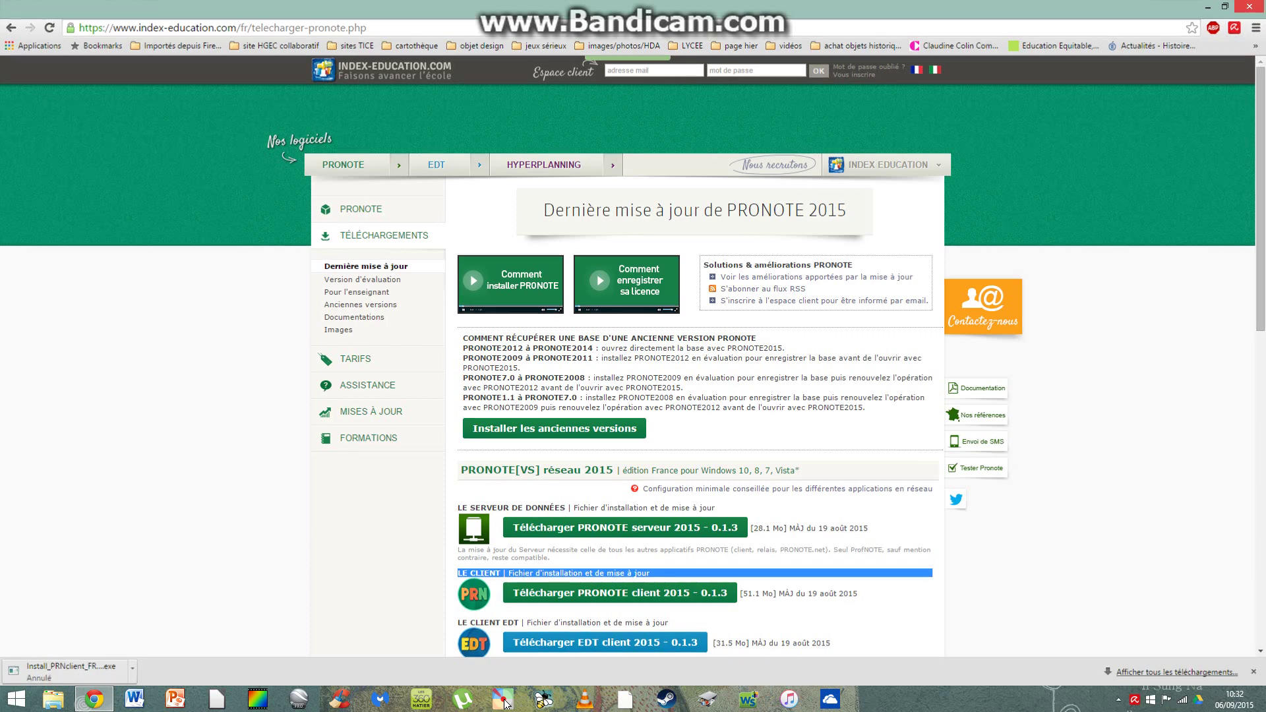
{"action": "left_click_drag", "start_coordinate": [385, 55], "coordinate": [653, 236]}
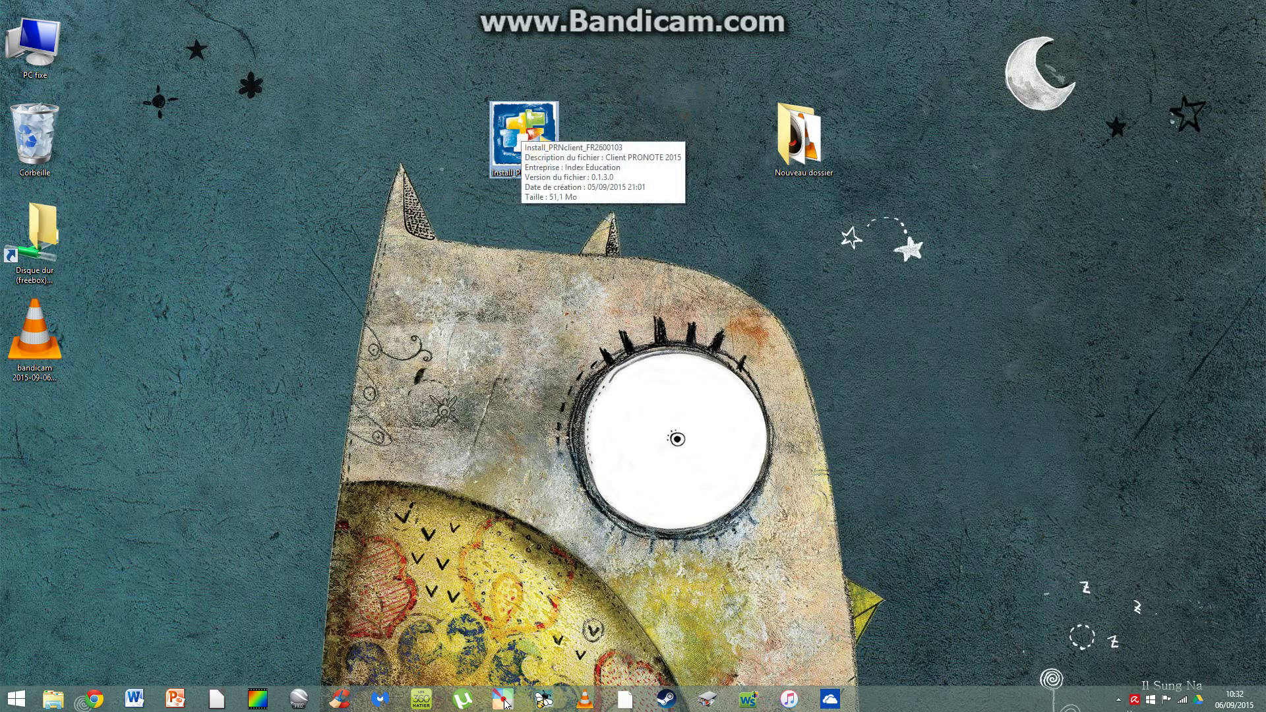
{"action": "key", "text": "Return"}
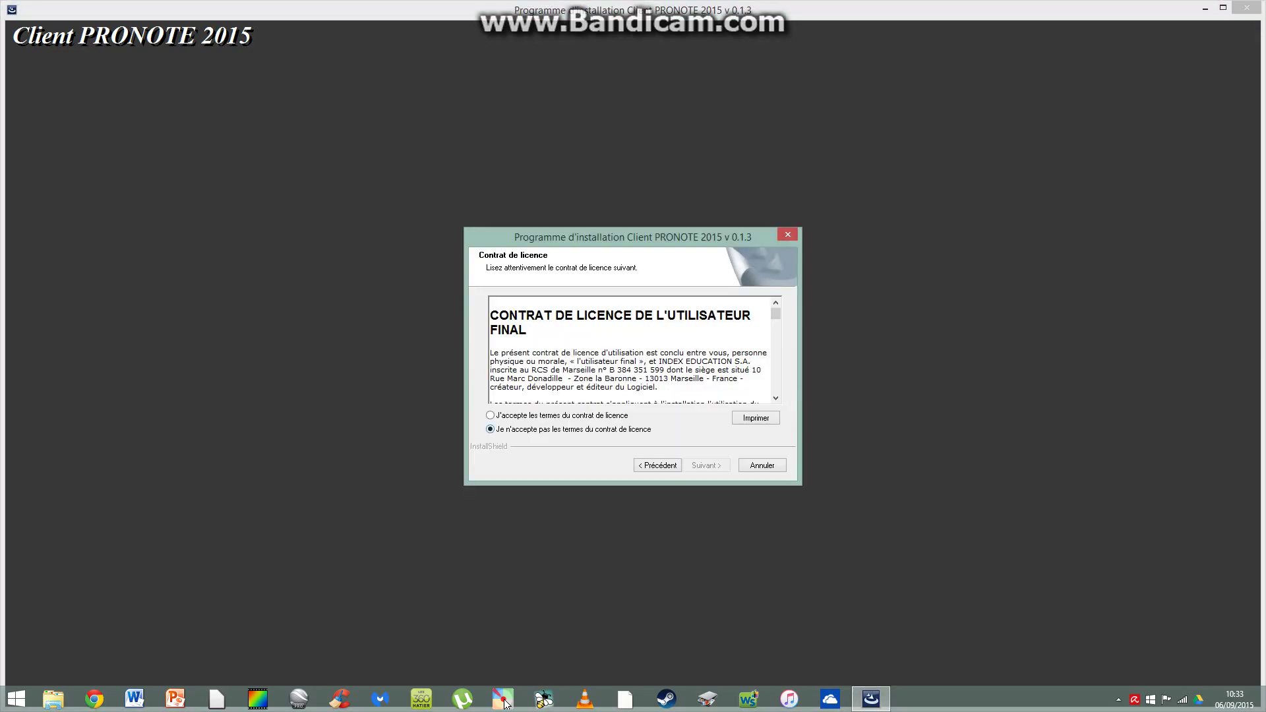
Accept the licence and install Client PRONOTE 2015 in the default folder with both shortcuts and no extra language, launching it on completion
{"action": "key", "text": "Up"}
{"action": "key", "text": "Return"}
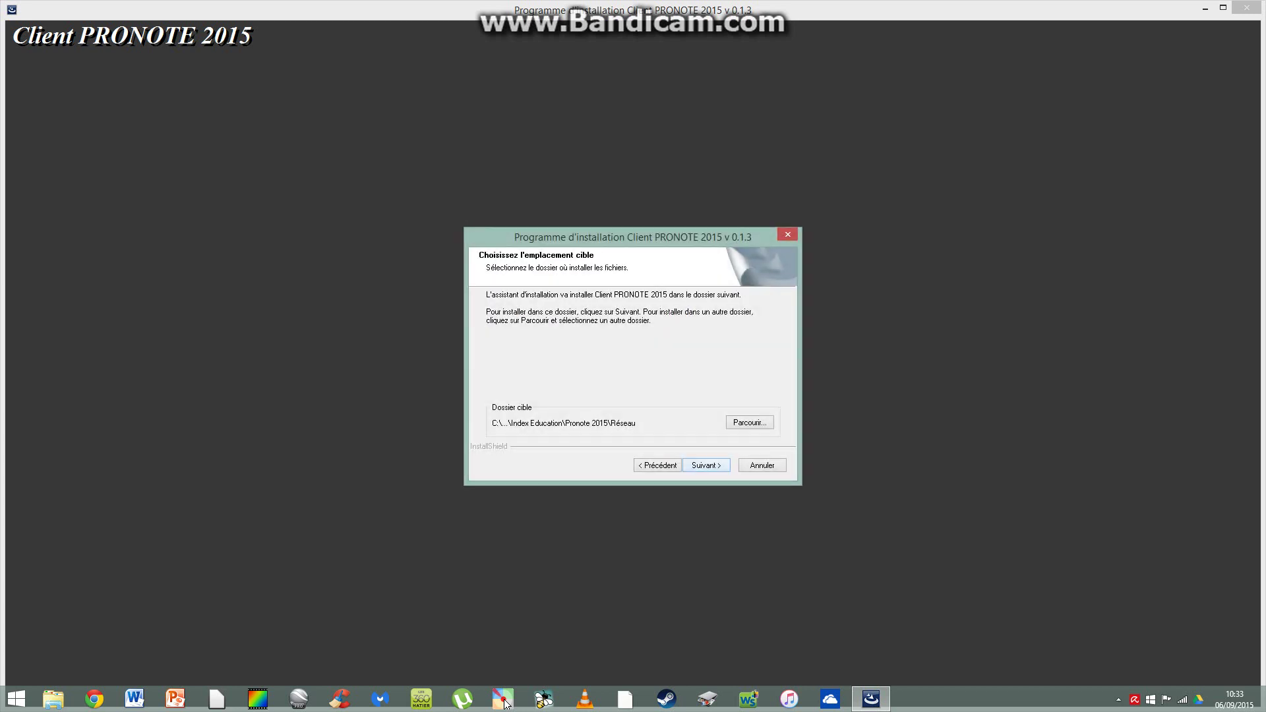
{"action": "key", "text": "Return"}
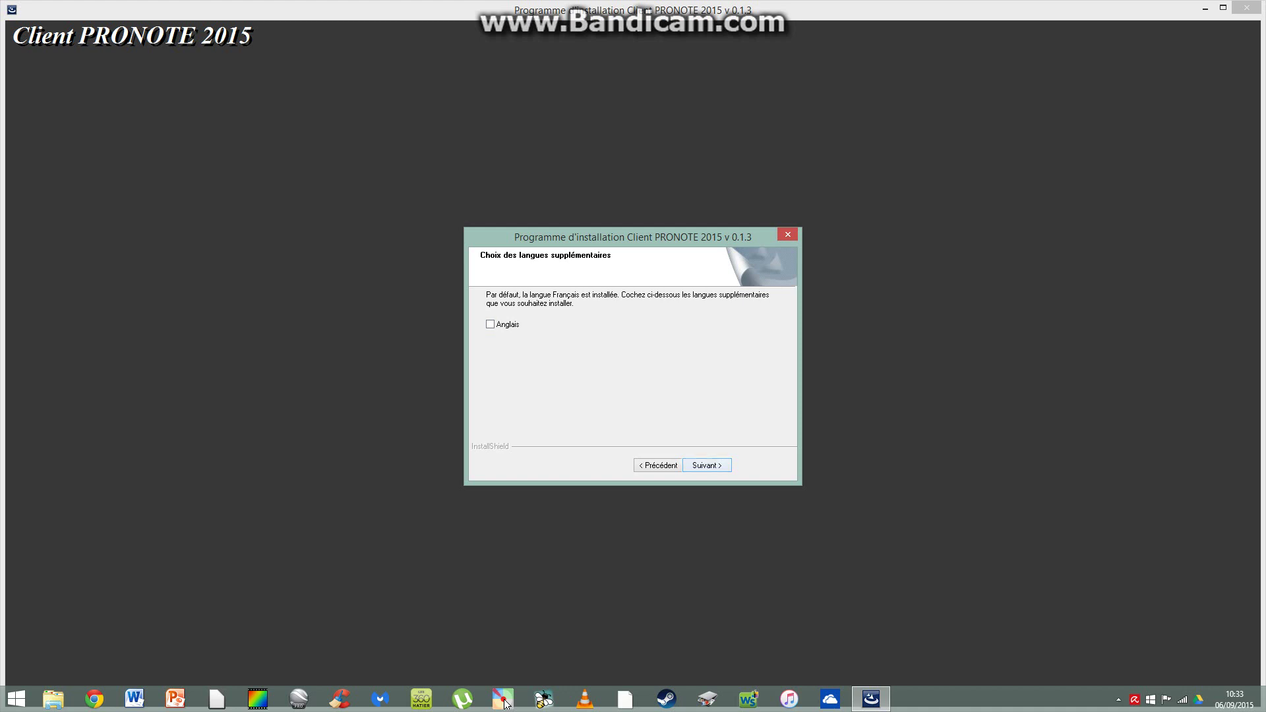
{"action": "key", "text": "Return"}
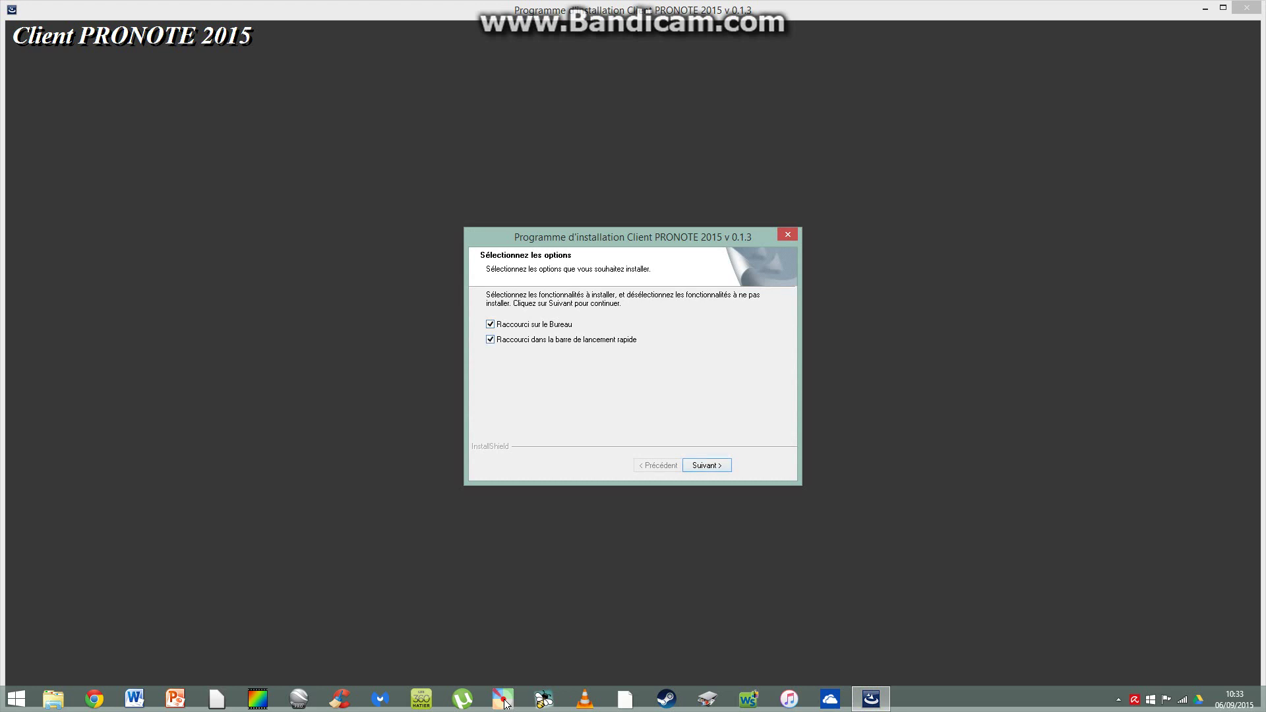
{"action": "key", "text": "Return"}
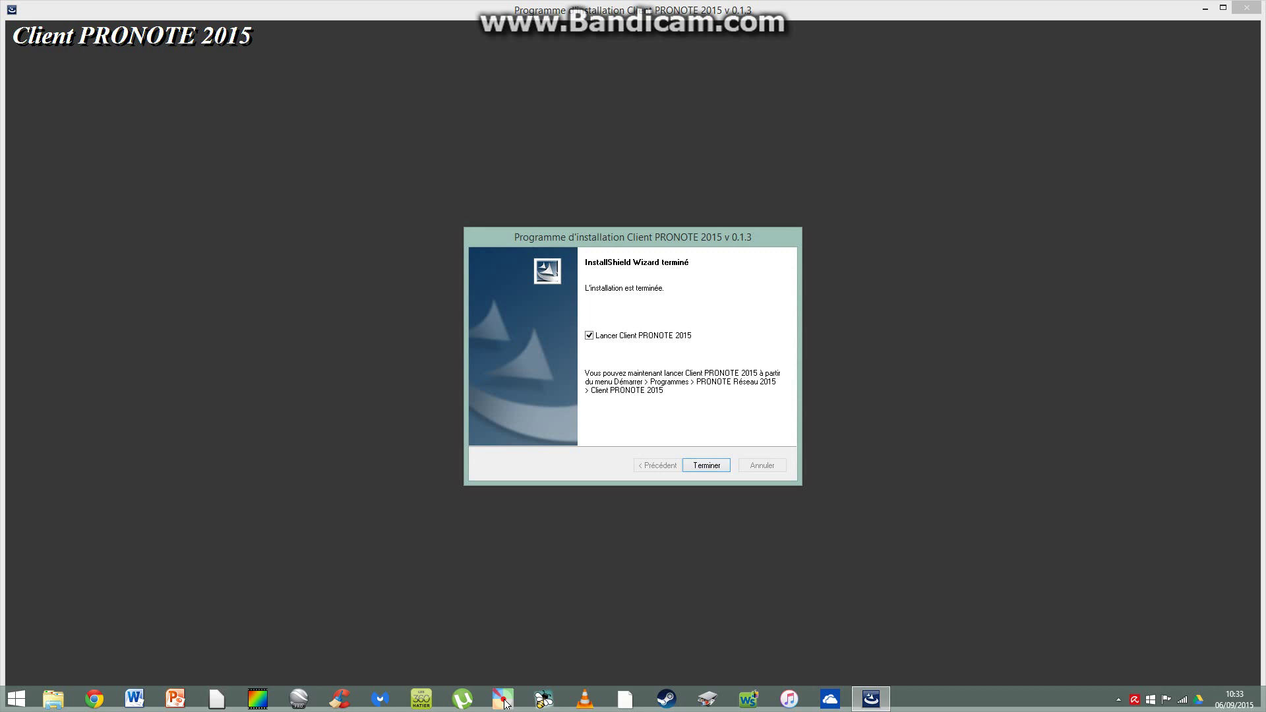
{"action": "key", "text": "Return"}
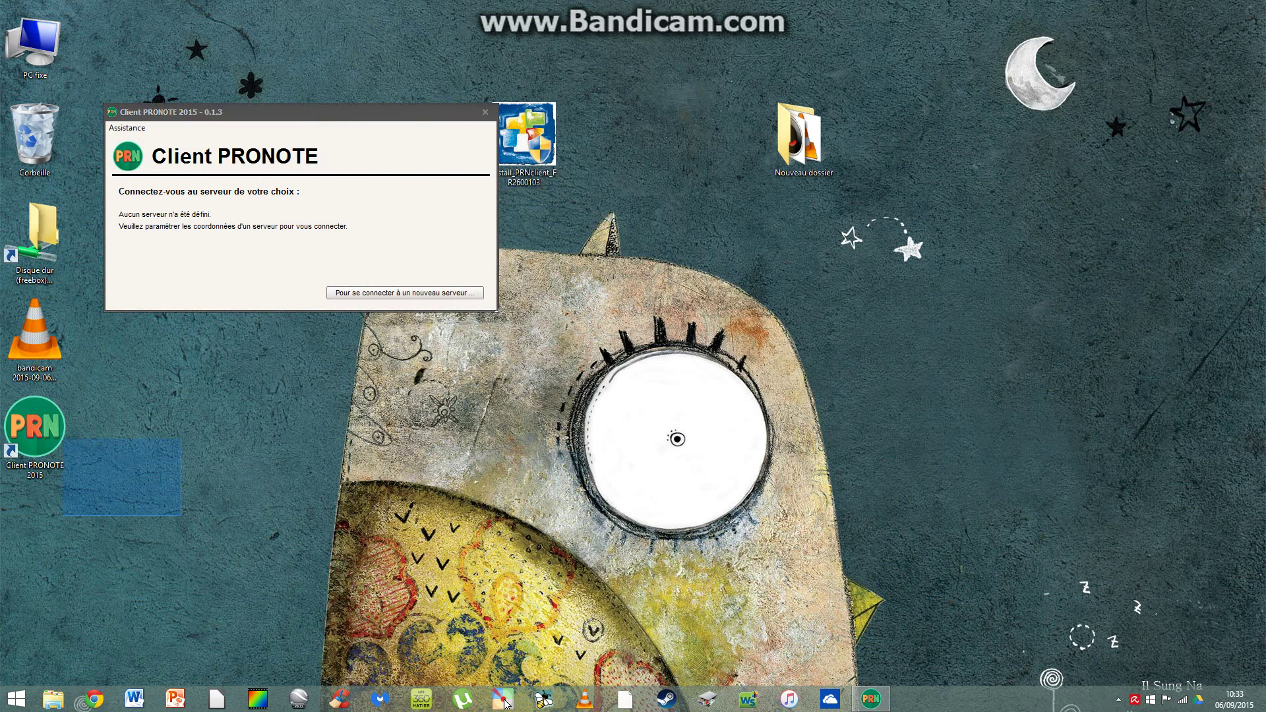
Move the Client PRONOTE 2015 shortcut away from the desktop's icon column and reposition the client window above it
{"action": "left_click_drag", "start_coordinate": [34, 432], "coordinate": [385, 432]}
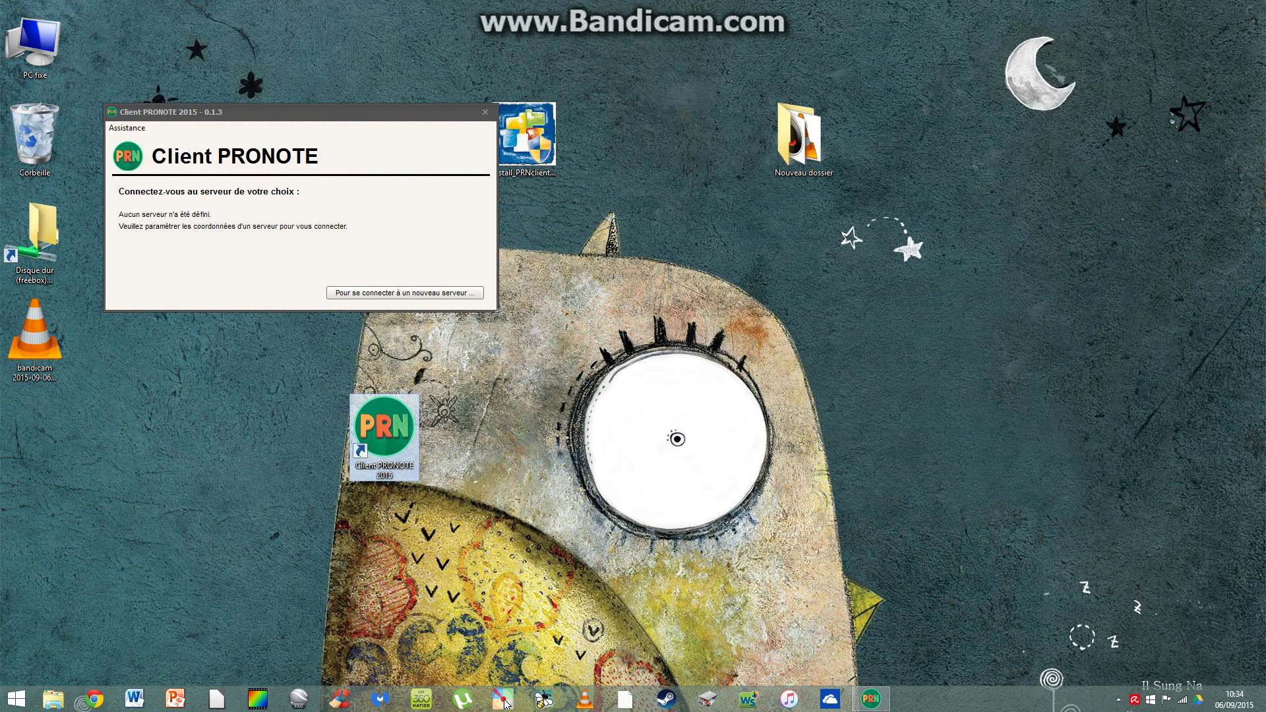
{"action": "left_click_drag", "start_coordinate": [297, 111], "coordinate": [432, 86]}
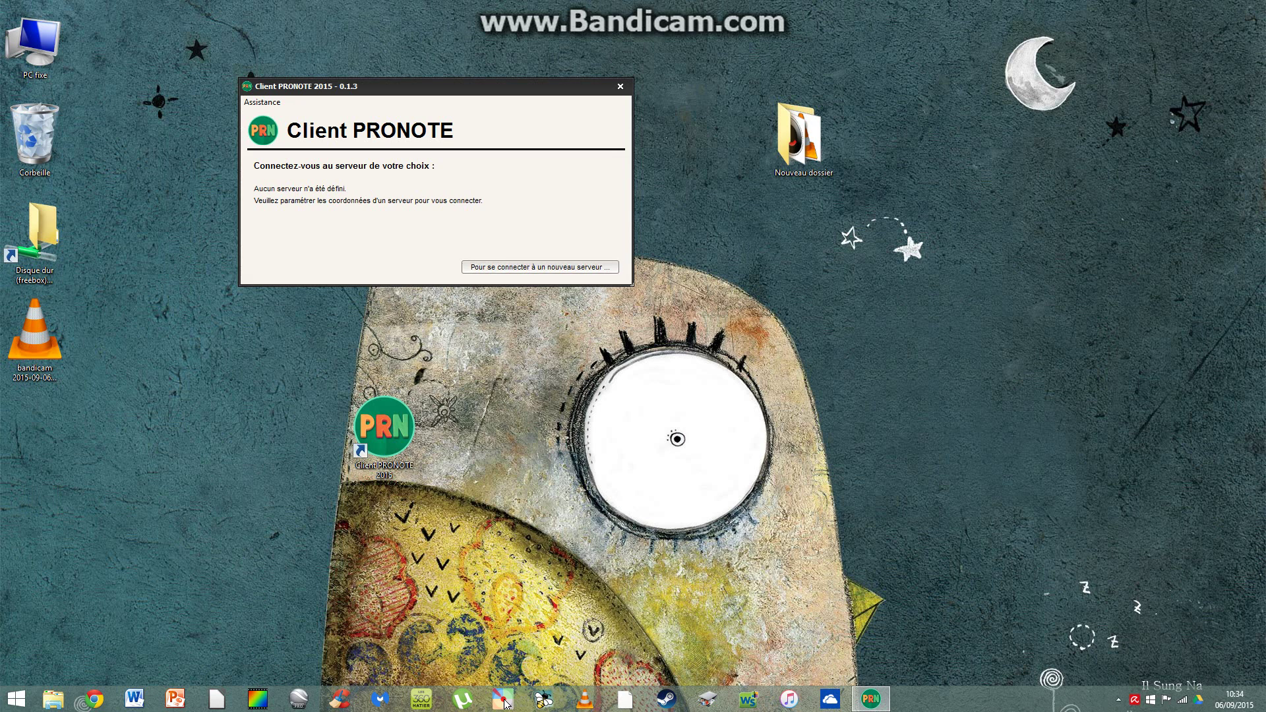
Add a new server connection with address 77.158.11.14 and designation "collège Jeanne de Constantinople"
{"action": "key", "text": "Return"}
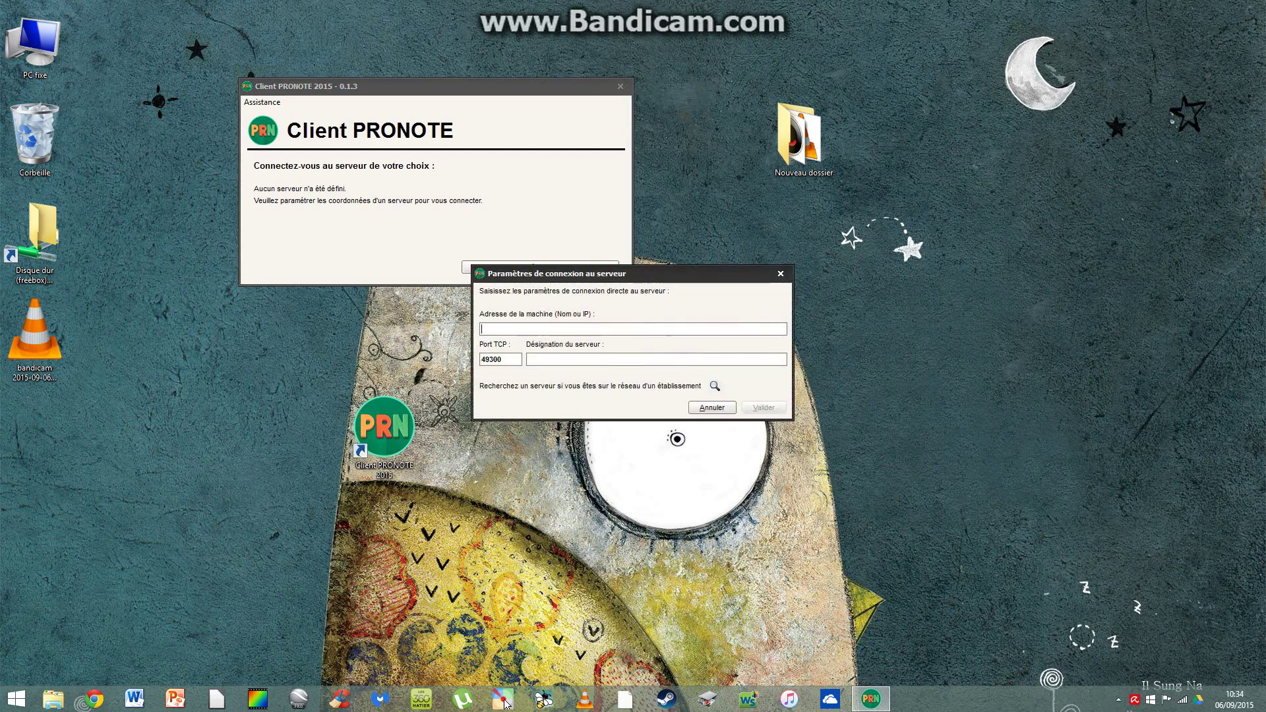
{"action": "type", "text": "77.158.11.14"}
{"action": "key", "text": "Tab"}
{"action": "key", "text": "Tab"}
{"action": "type", "text": "collège"}
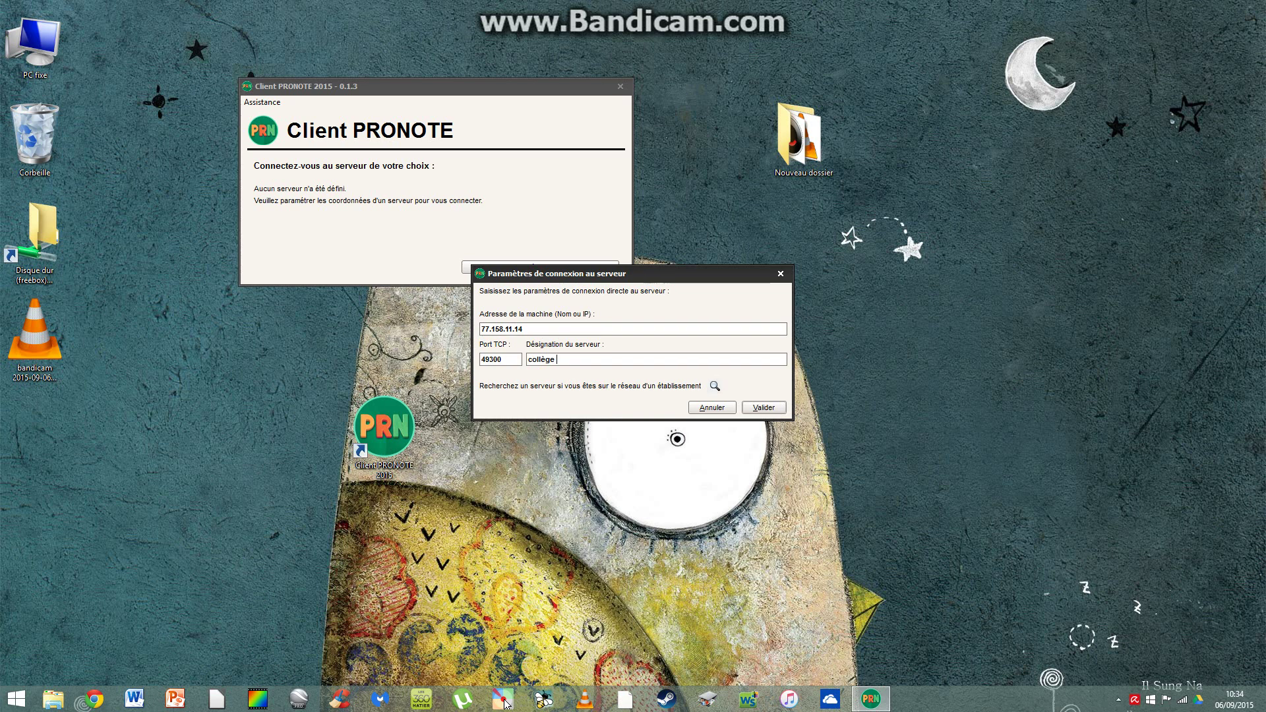
{"action": "type", "text": " Jeanne de Constantinople"}
{"action": "key", "text": "Return"}
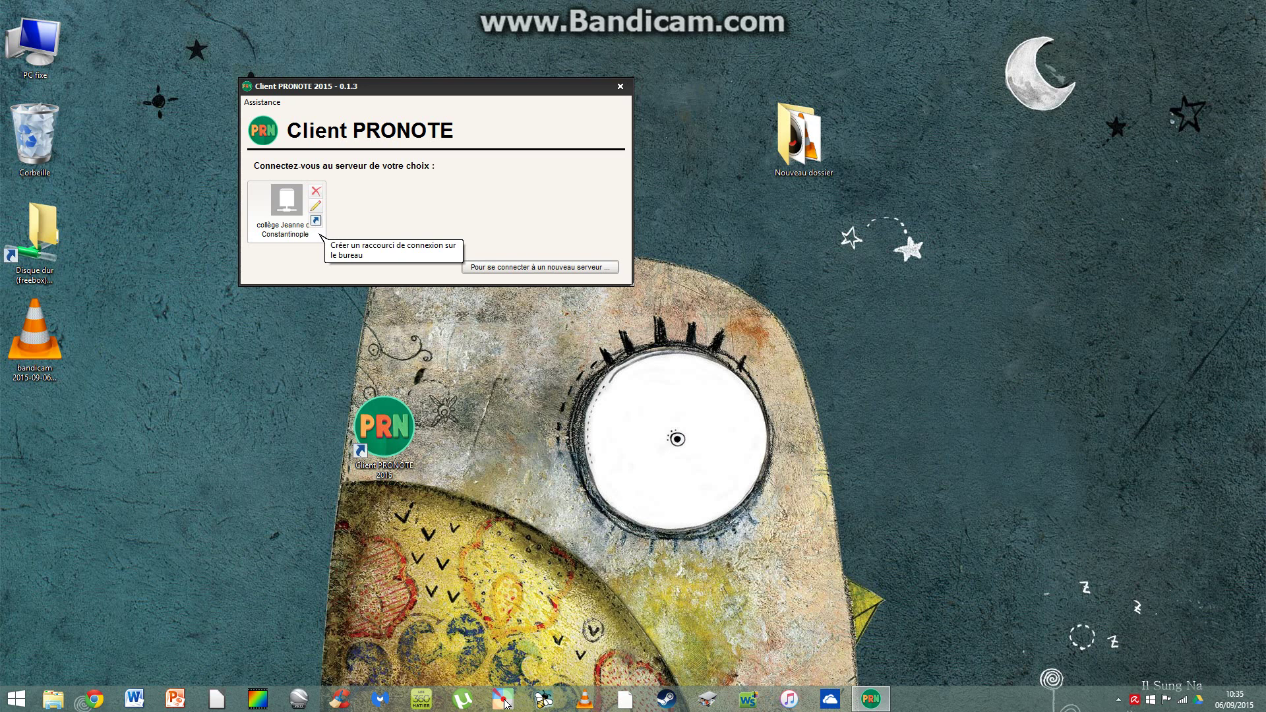
Create a desktop shortcut for the collège Jeanne de Constantinople connection and delete the Client PRONOTE 2015 shortcut from the desktop
{"action": "left_click", "coordinate": [316, 220]}
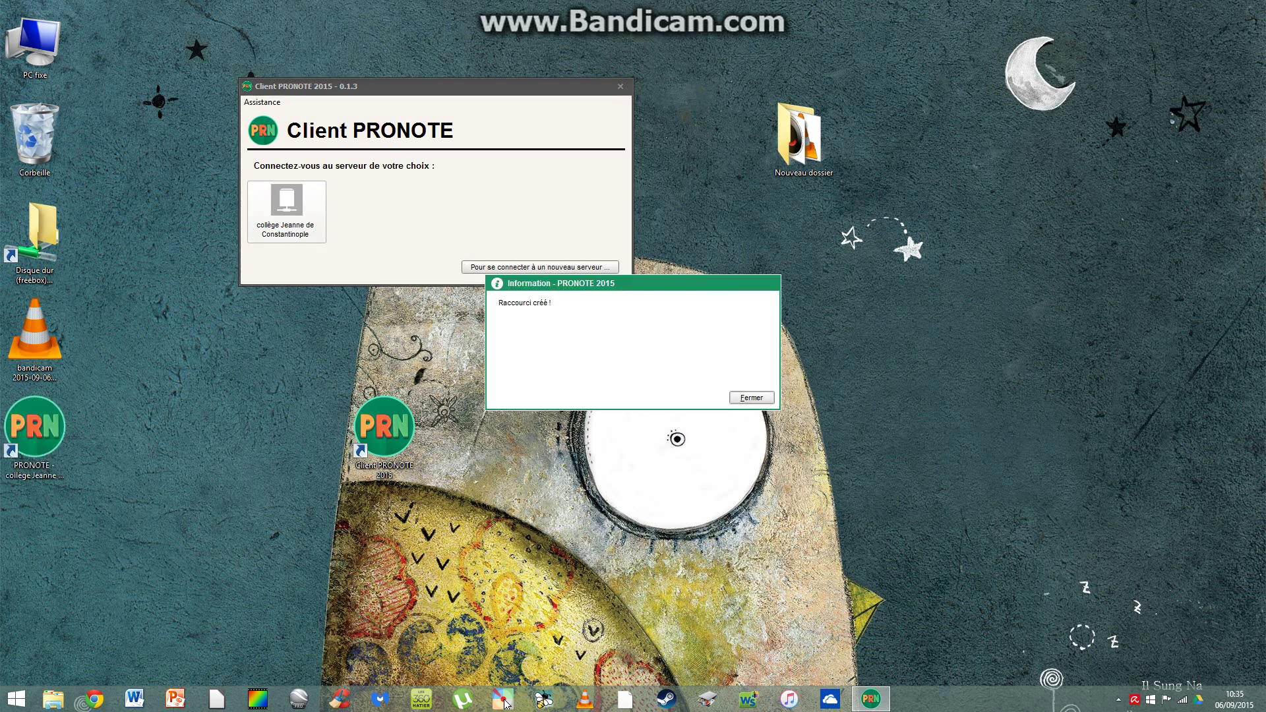
{"action": "key", "text": "Return"}
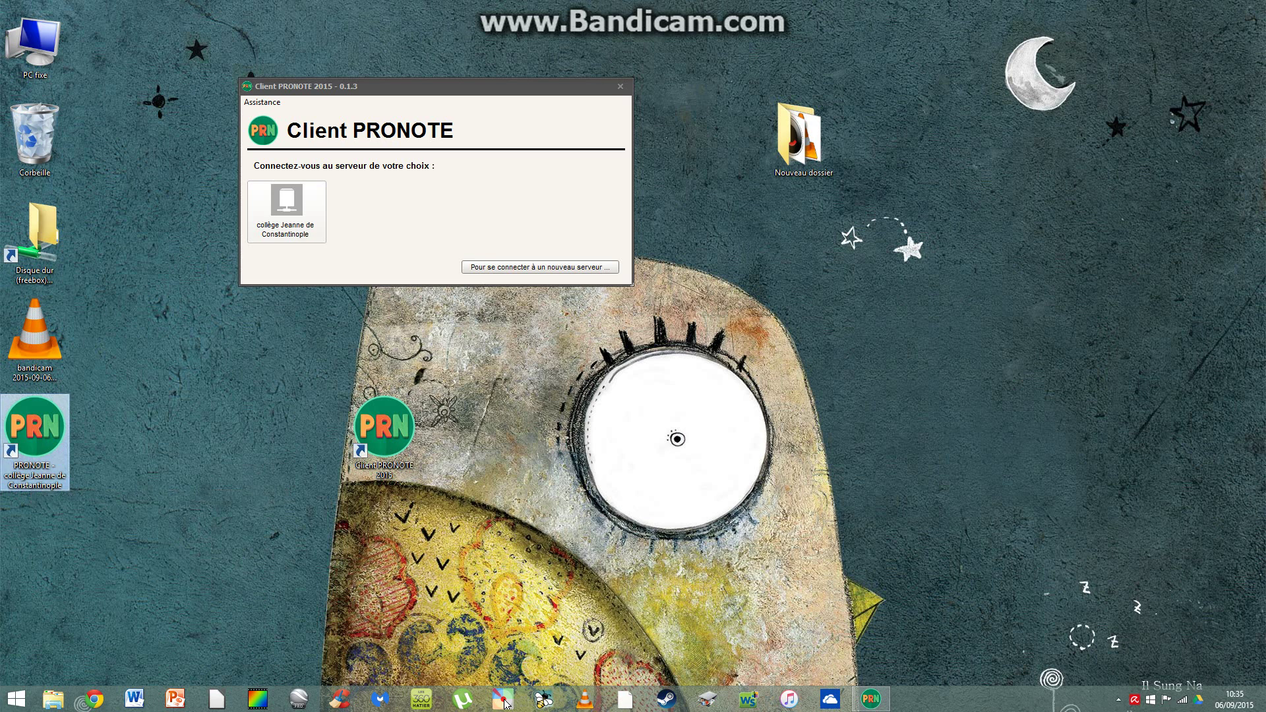
{"action": "left_click_drag", "start_coordinate": [317, 357], "coordinate": [447, 495]}
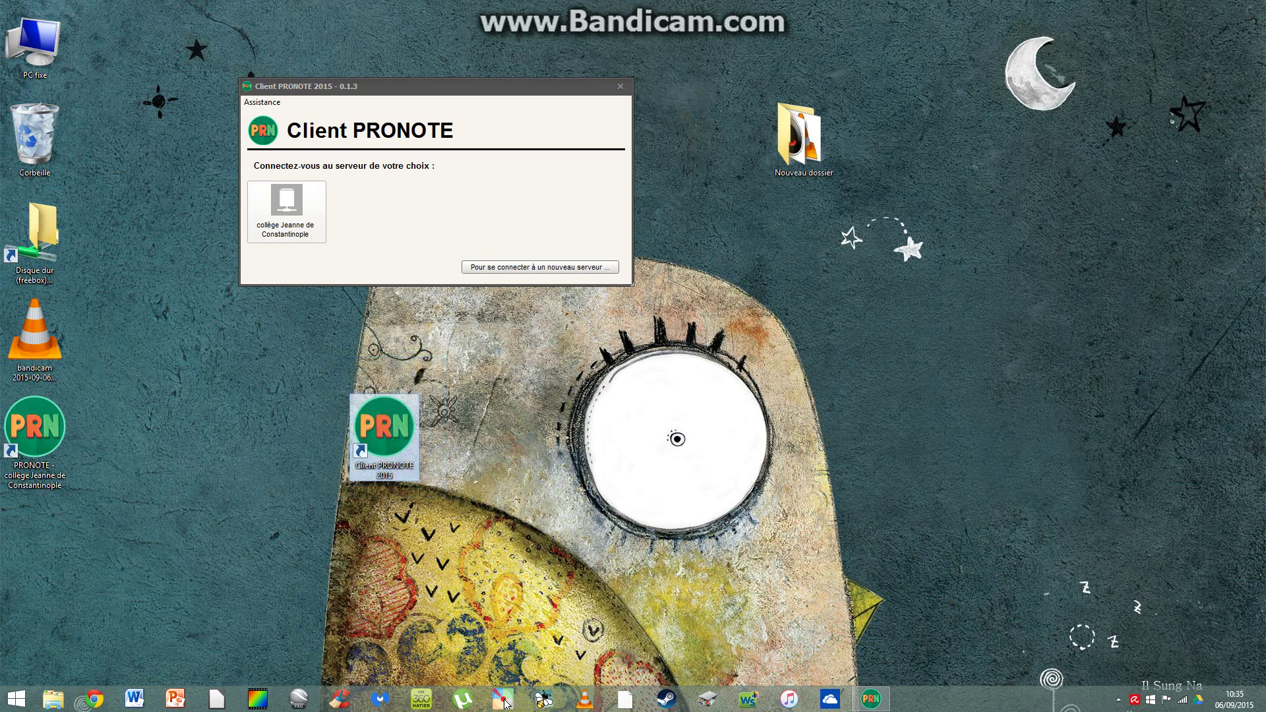
{"action": "key", "text": "Delete"}
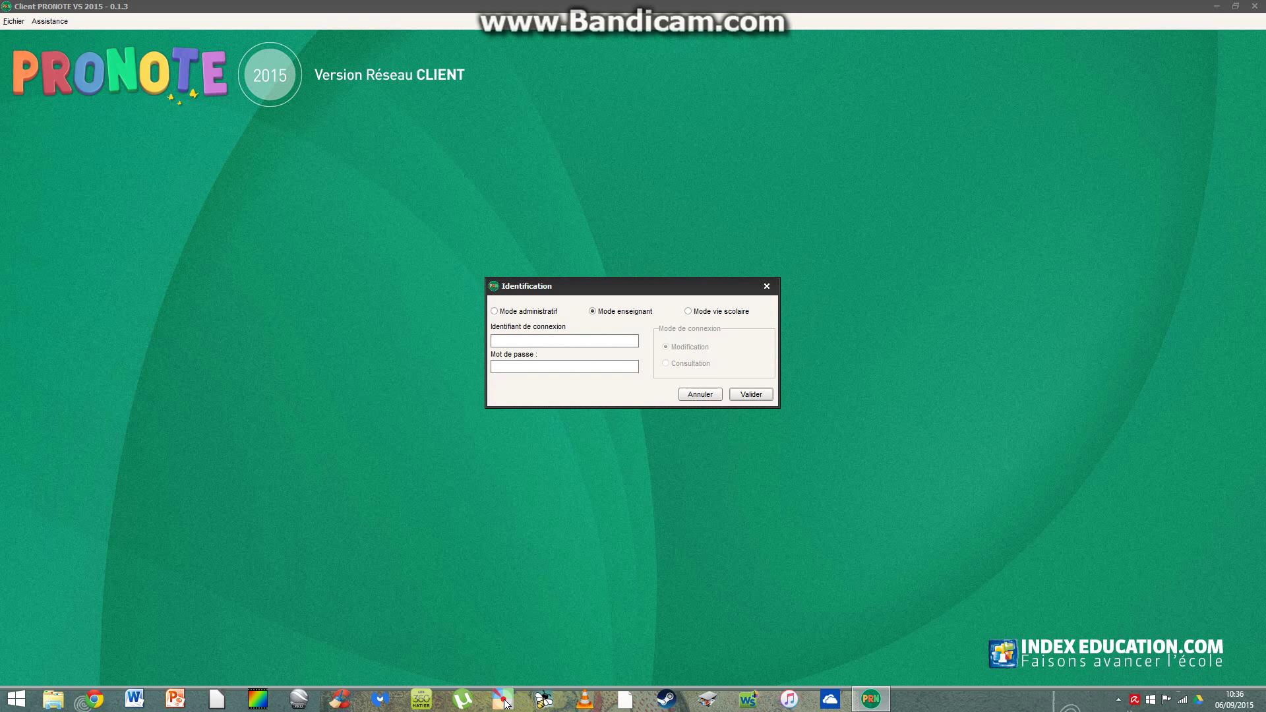
Log in to the school's server in Mode enseignant with the teacher's connection identifier and account password
{"action": "type", "text": "AILLANT"}
{"action": "key", "text": "Tab"}
{"action": "key", "text": "Caps_Lock"}
{"action": "type", "text": "*******"}
{"action": "key", "text": "Return"}
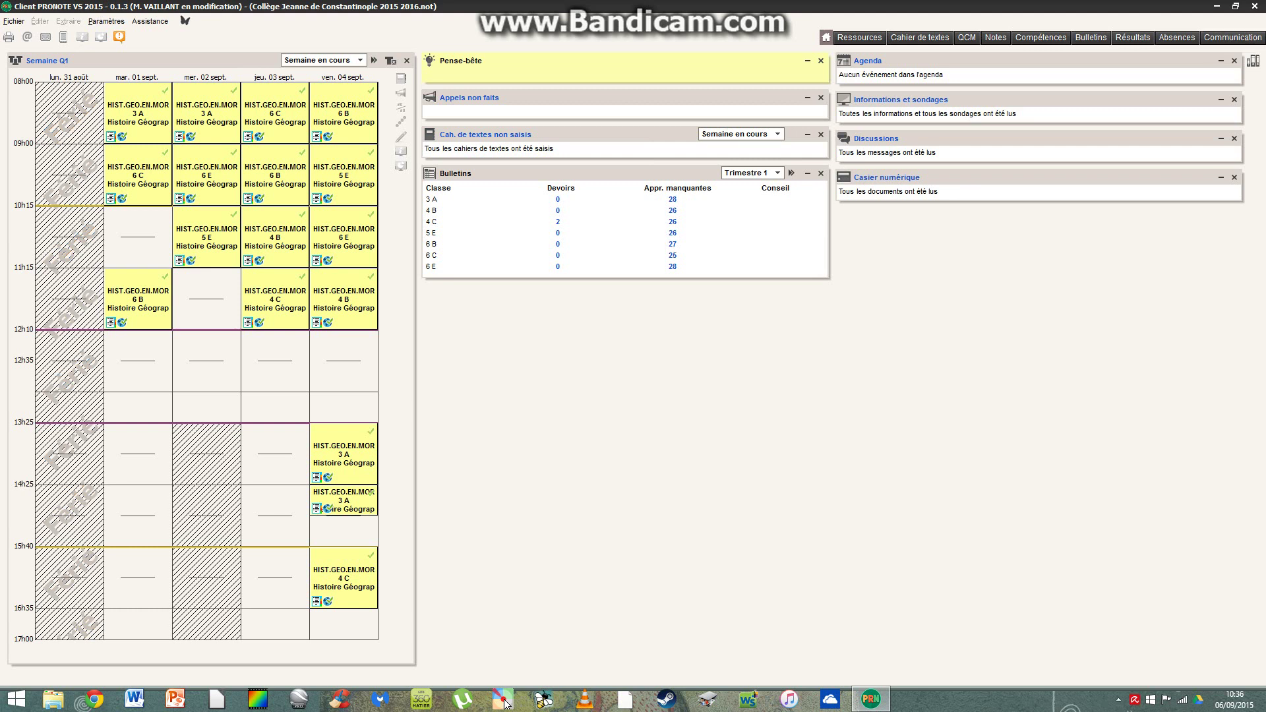
Close the PRONOTE client and move the collège Jeanne de Constantinople shortcut beside the Install_PRNclient installer on the desktop
{"action": "key", "text": "alt+F4"}
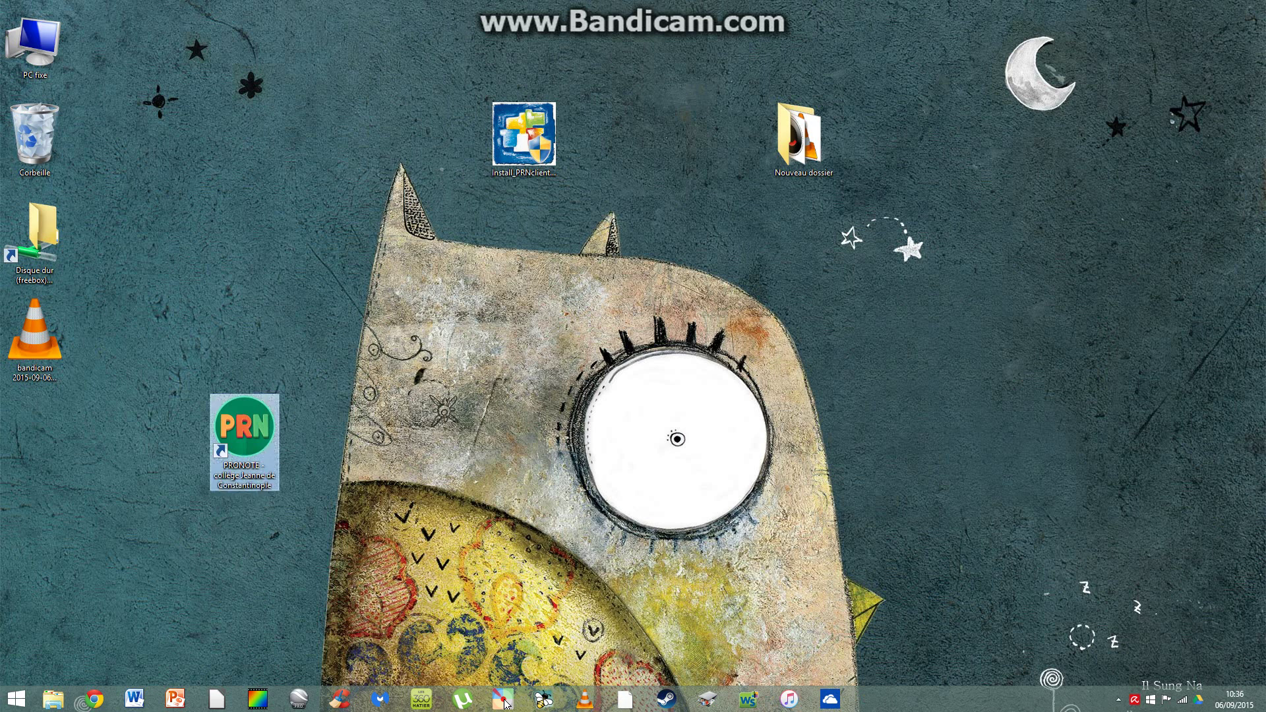
{"action": "left_click_drag", "start_coordinate": [244, 429], "coordinate": [384, 135]}
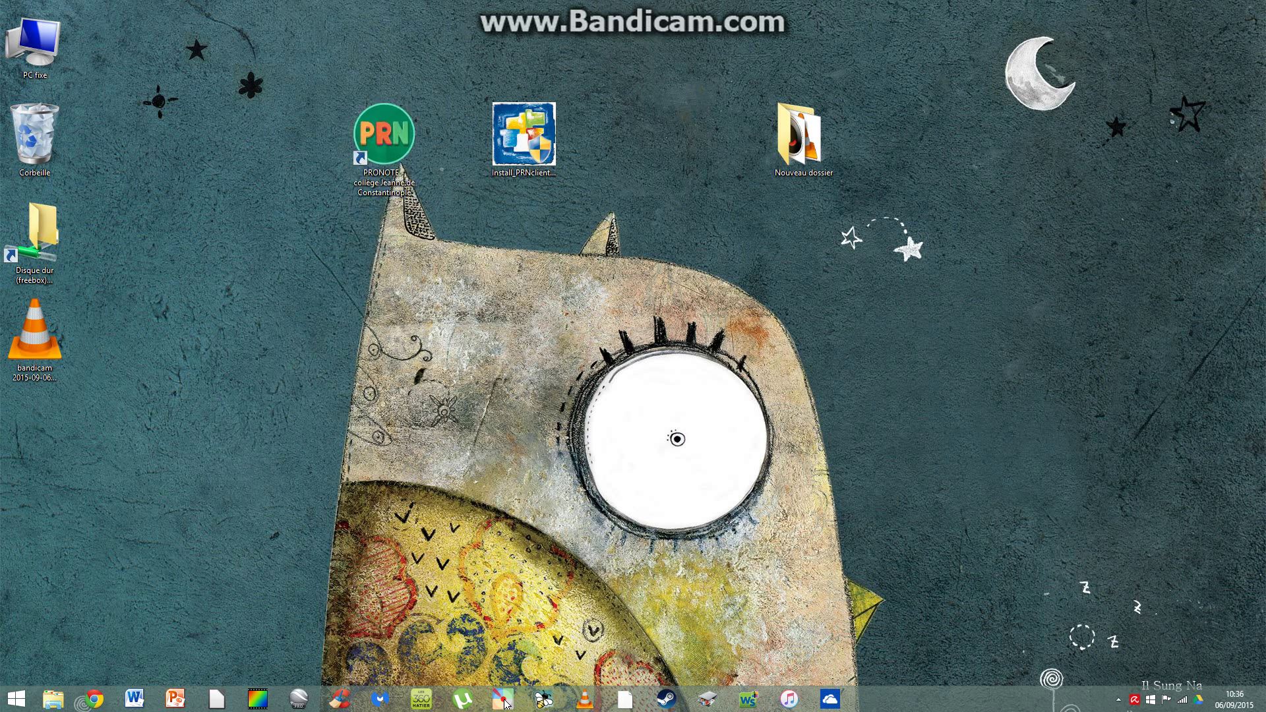